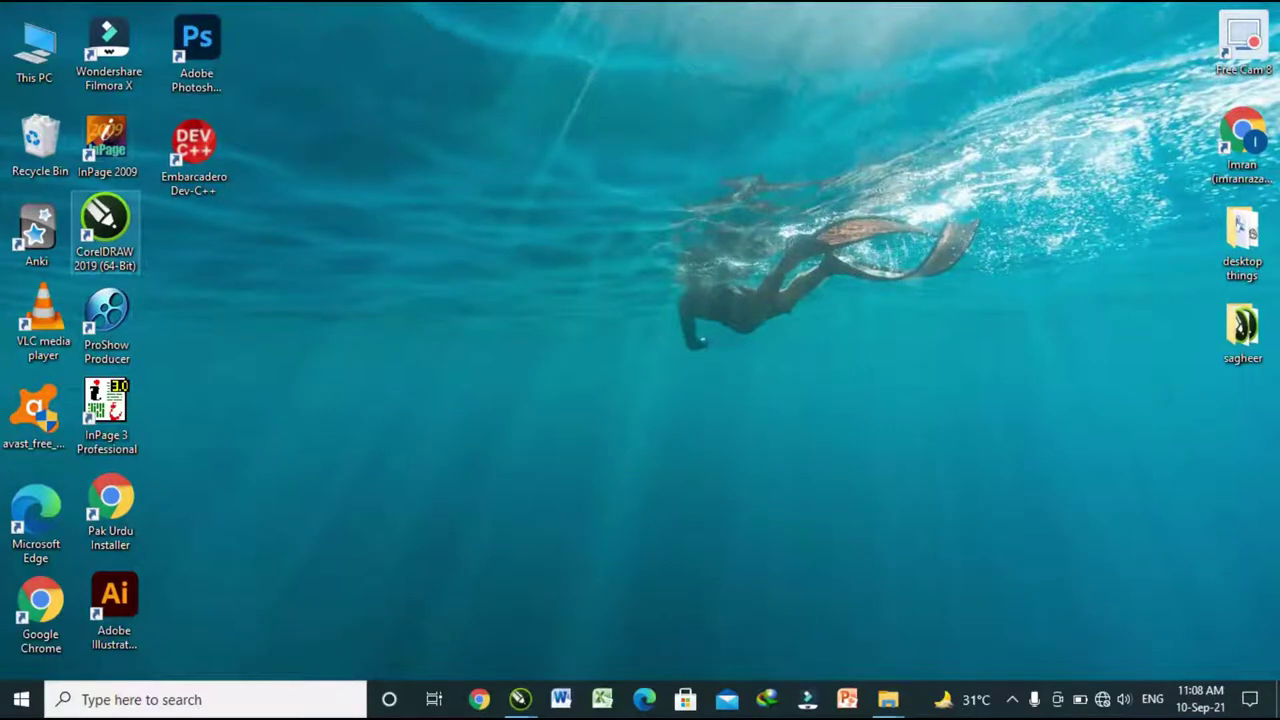
Open CorelDRAW 2019 and create a new 3.84 × 6.827 inch RGB document at 300 dpi
double_click(105, 225)
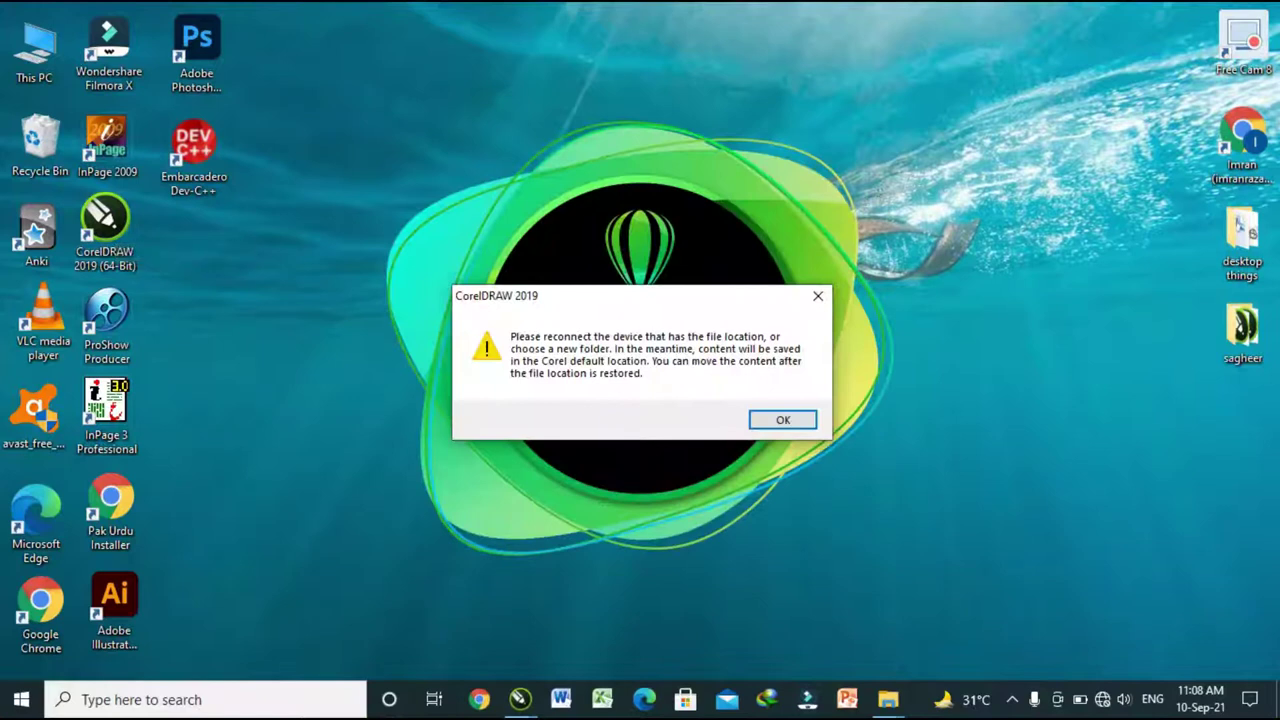
left_click(818, 296)
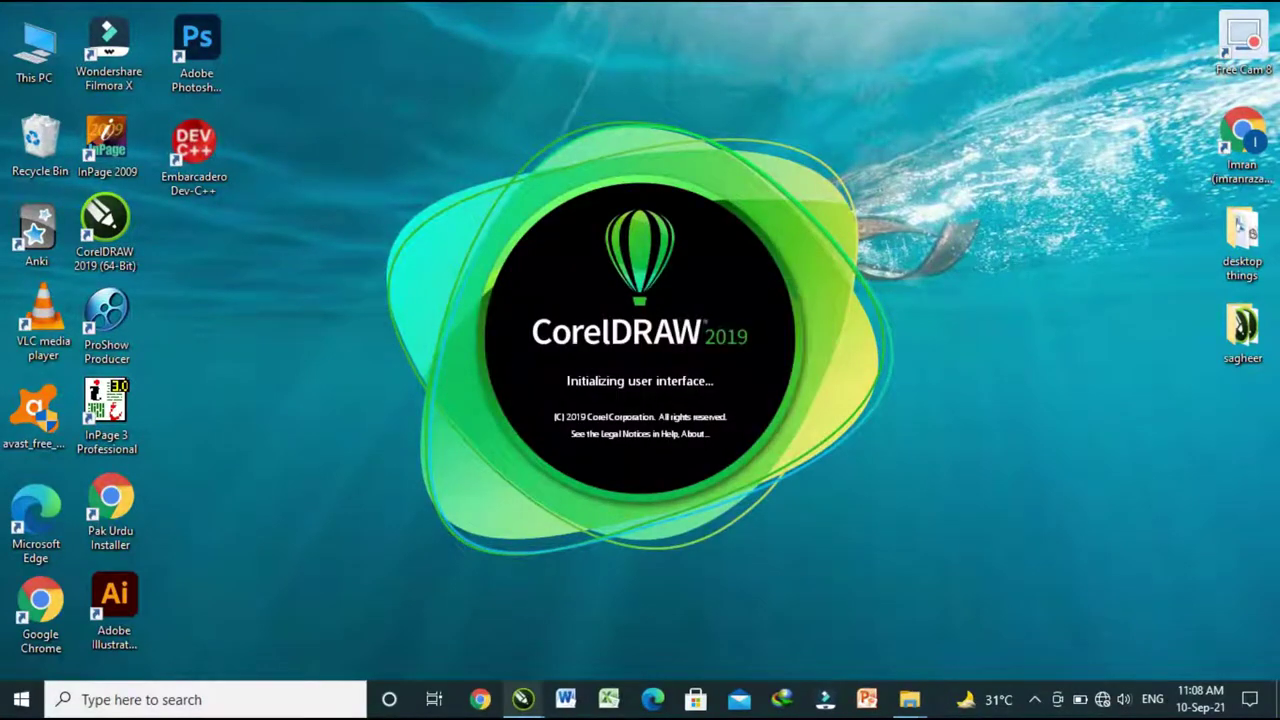
mouse_move(522, 699)
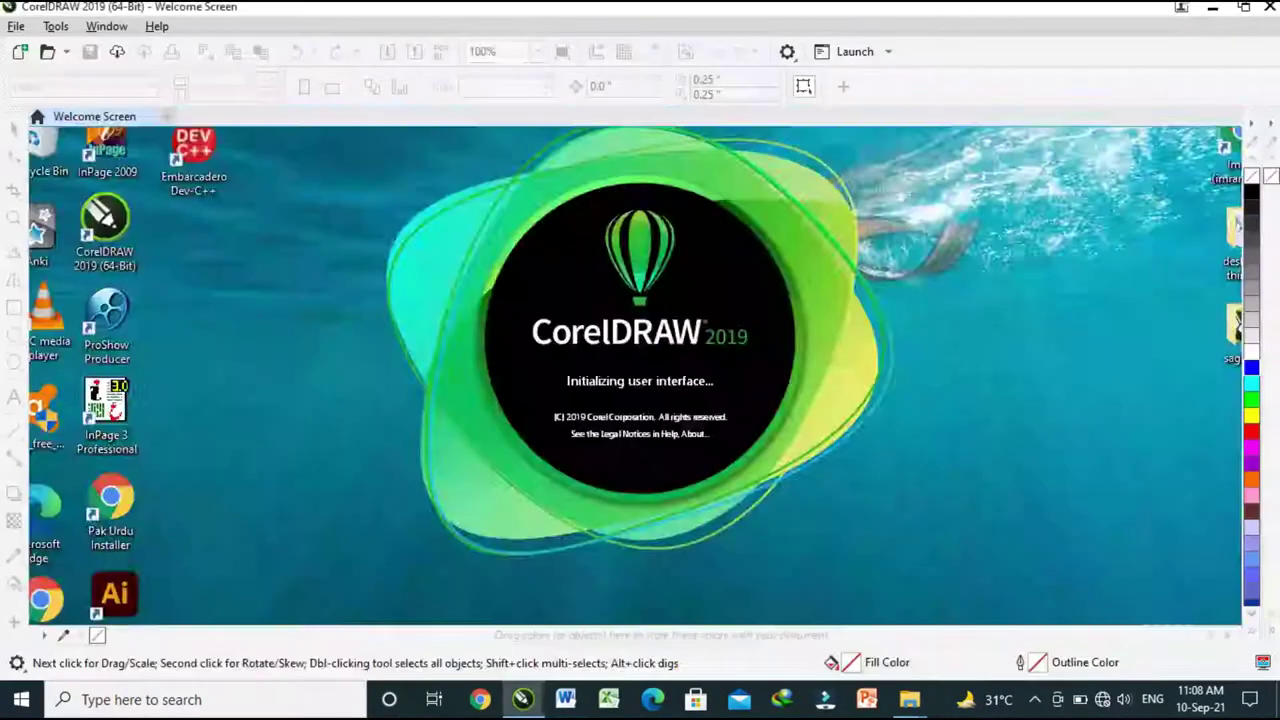
key("ctrl+n")
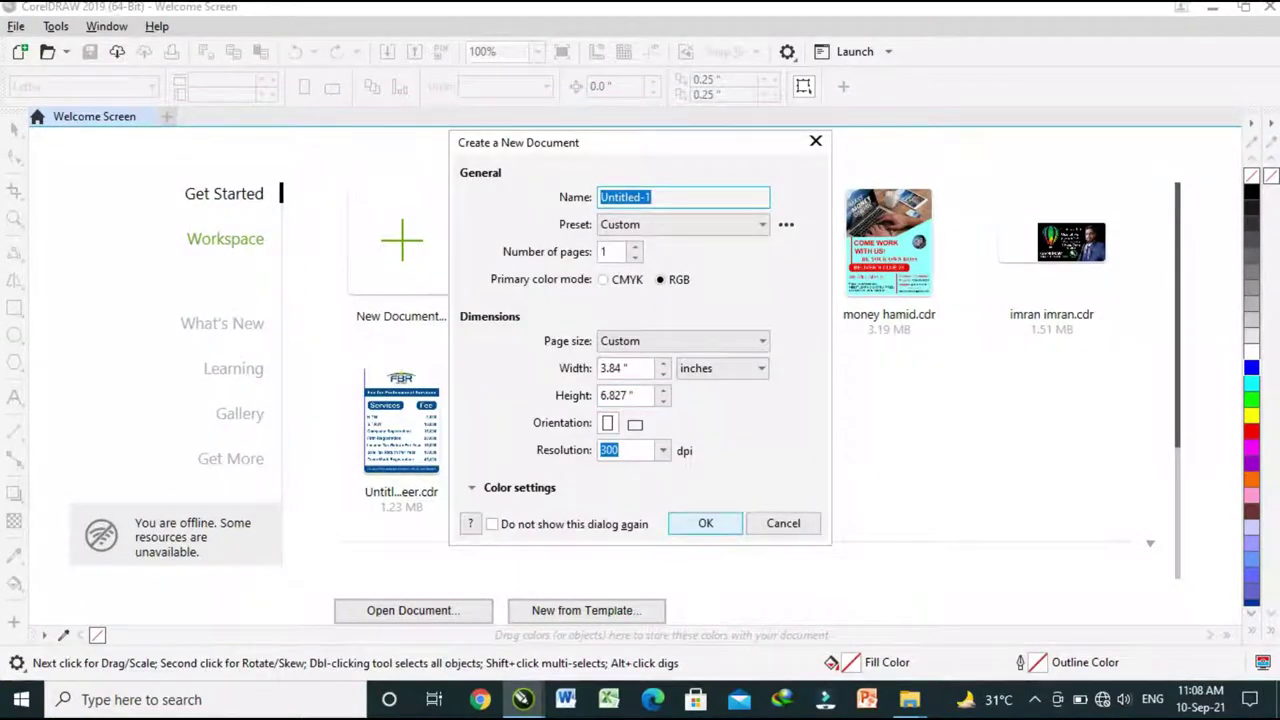
key("Return")
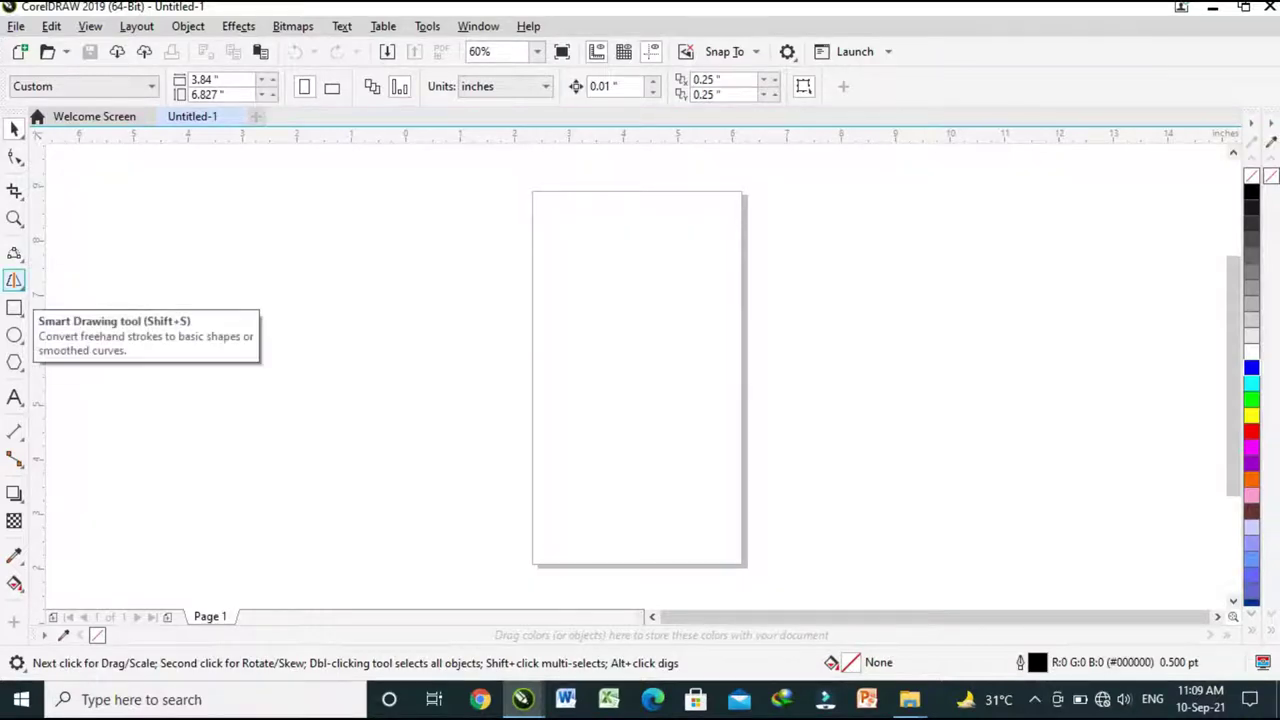
Activate the Artistic Media tool and look through its Brush, Sprayer and Calligraphic modes
left_click(15, 282)
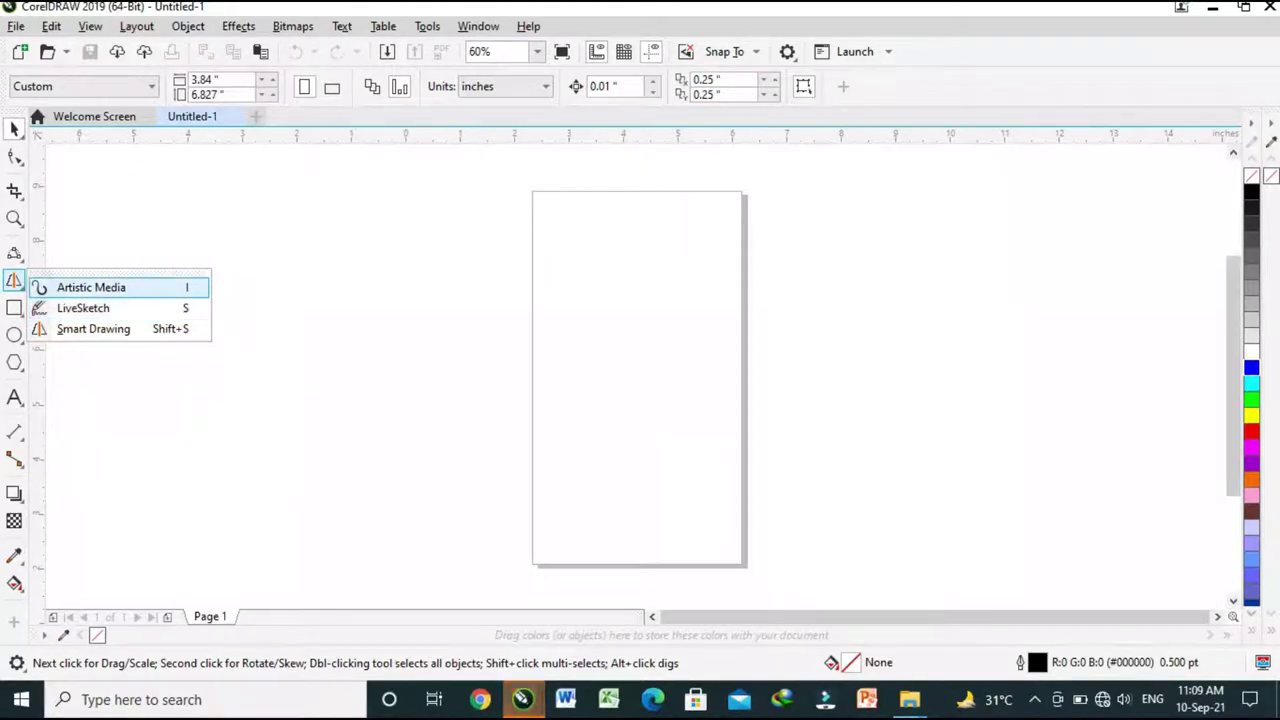
left_click(140, 288)
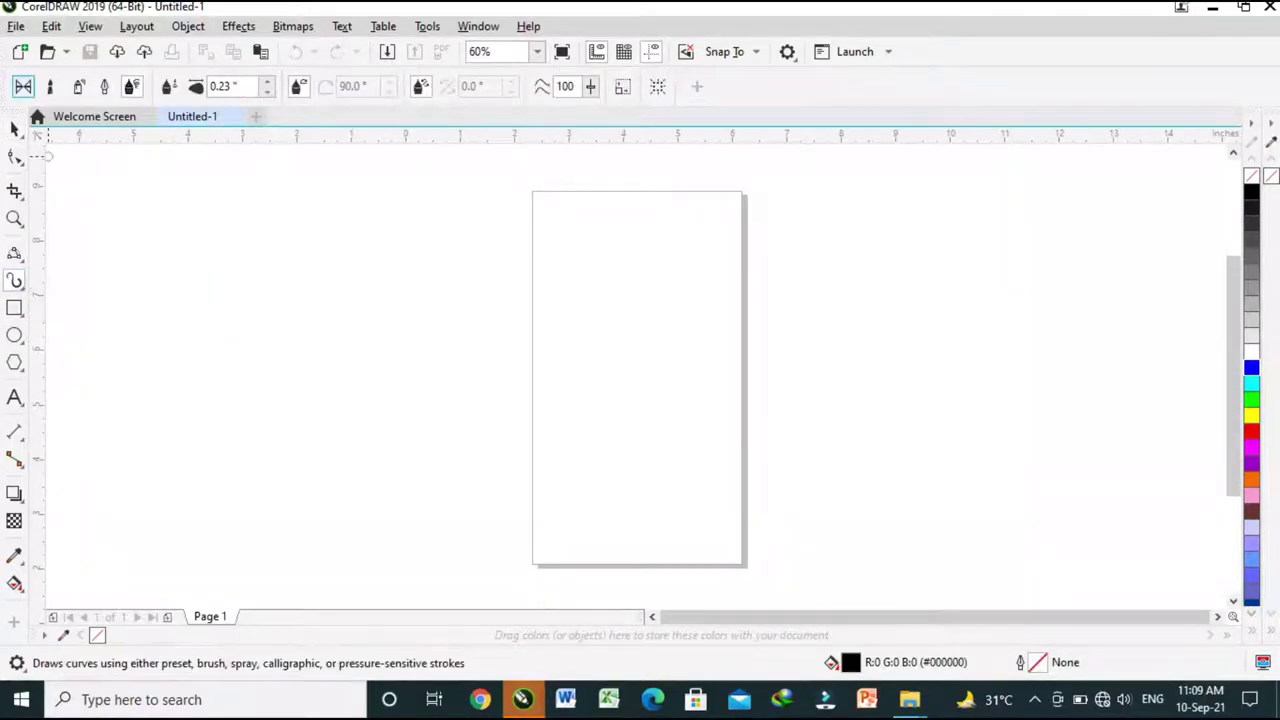
left_click(50, 86)
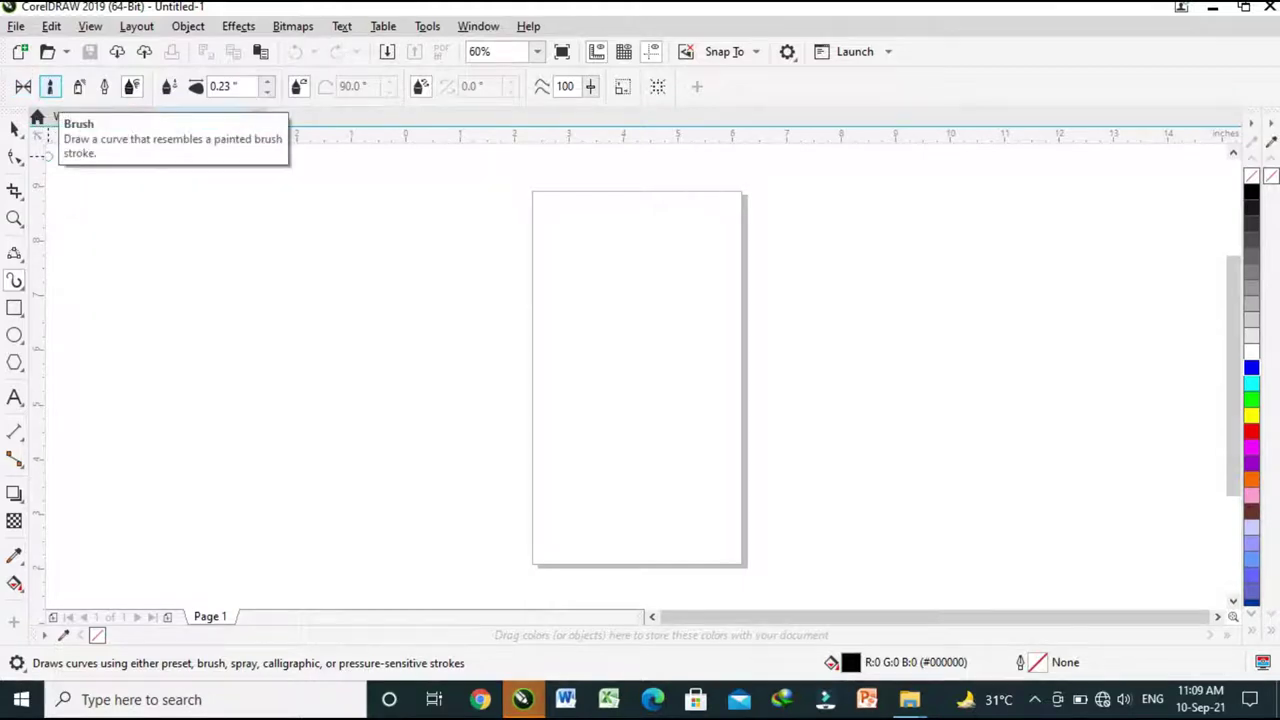
left_click(78, 86)
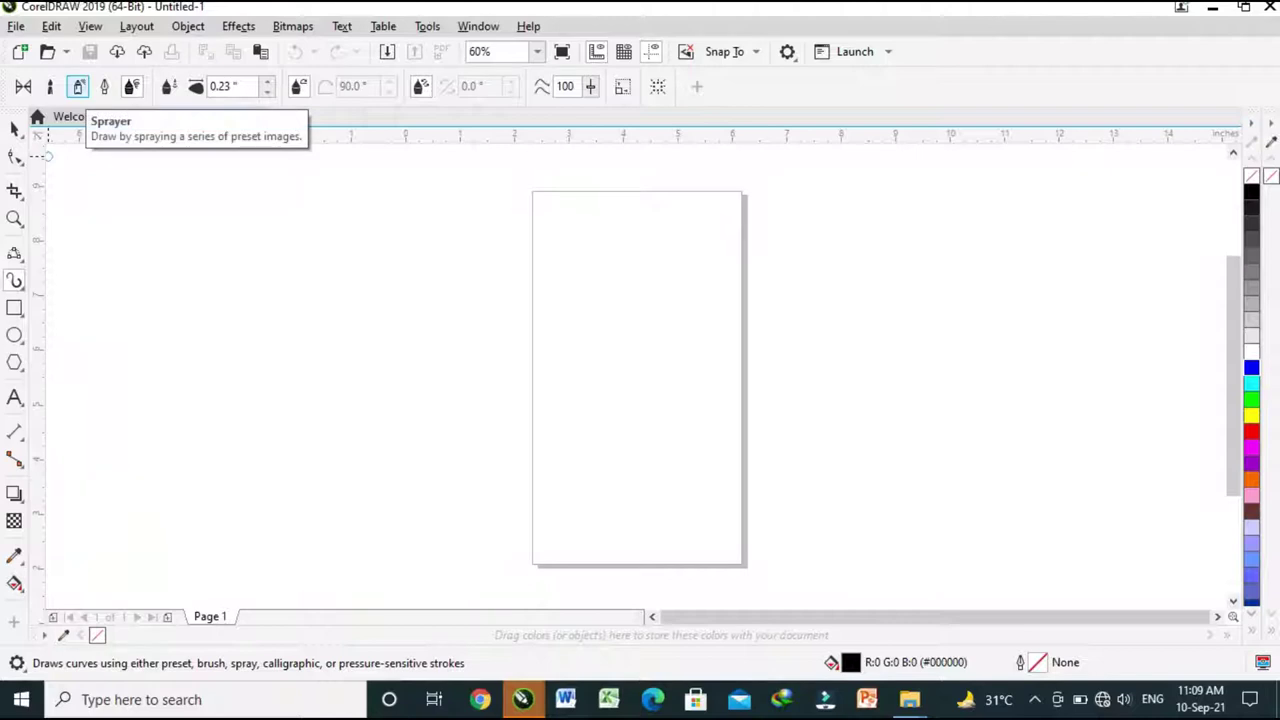
left_click(104, 86)
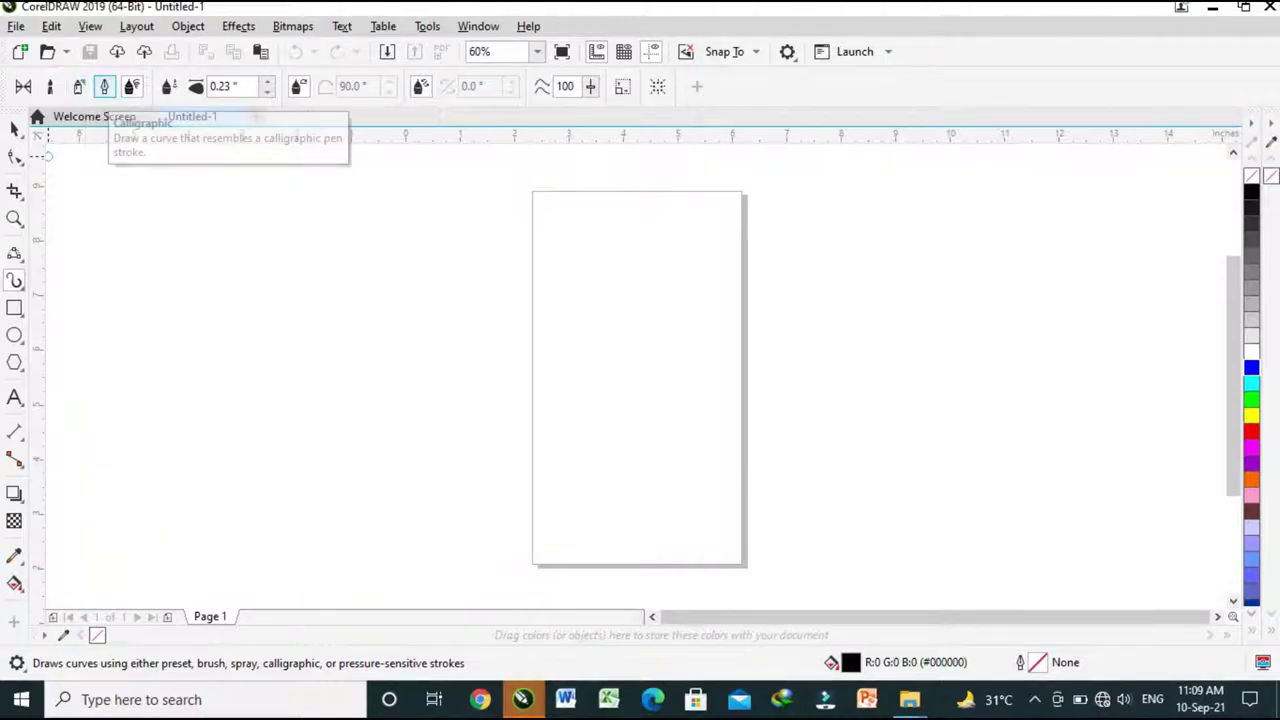
left_click(132, 86)
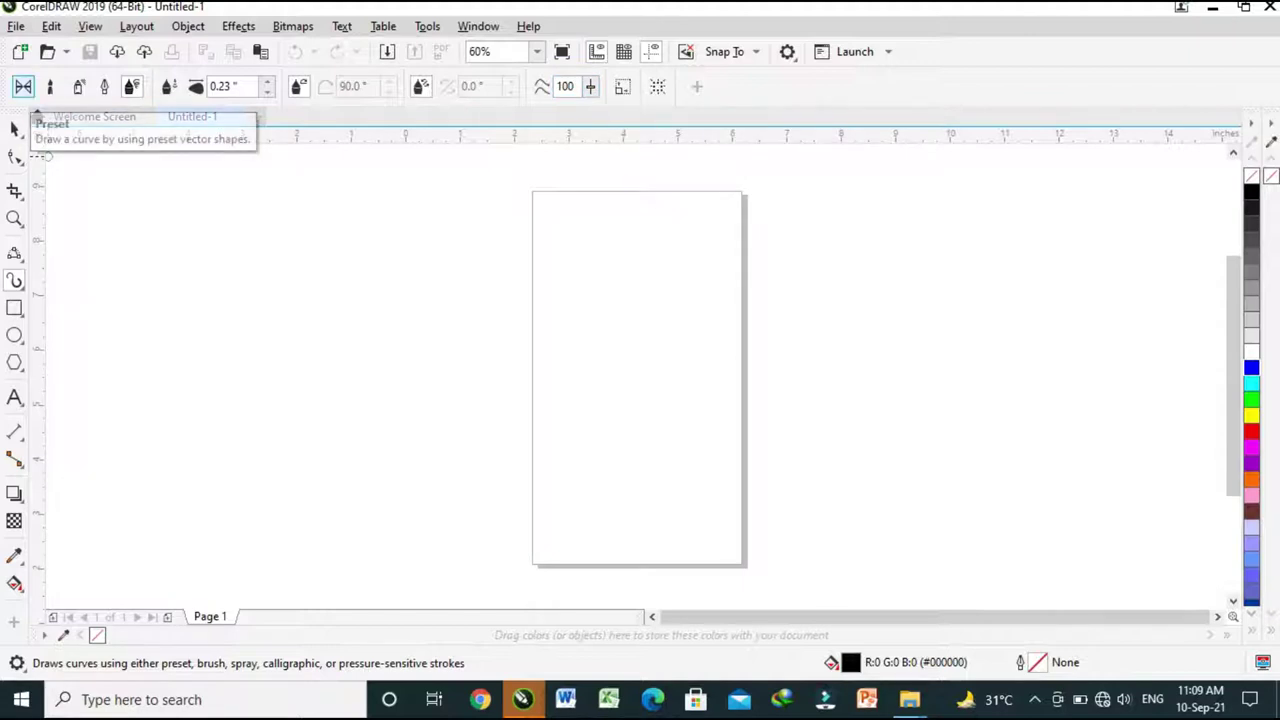
Write a freehand word beside the page's left edge in Preset mode, using the stroke that starts thick and tapers at its end
left_click(23, 86)
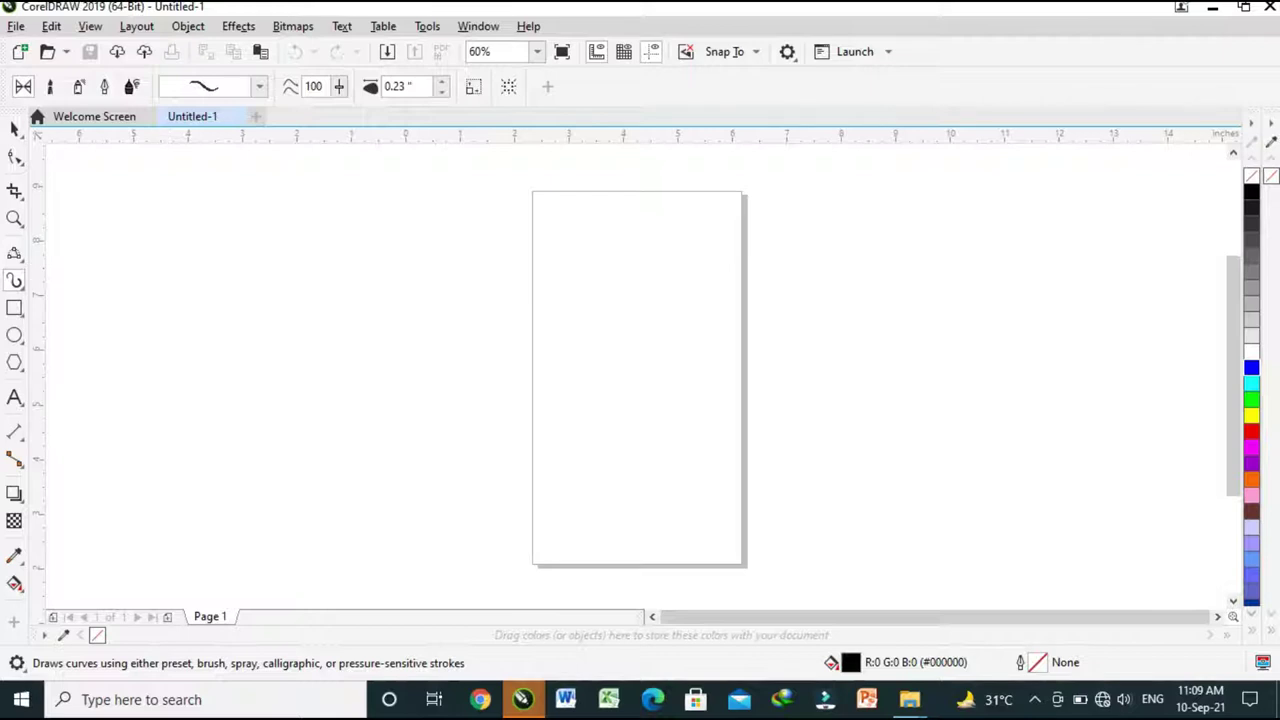
left_click(259, 86)
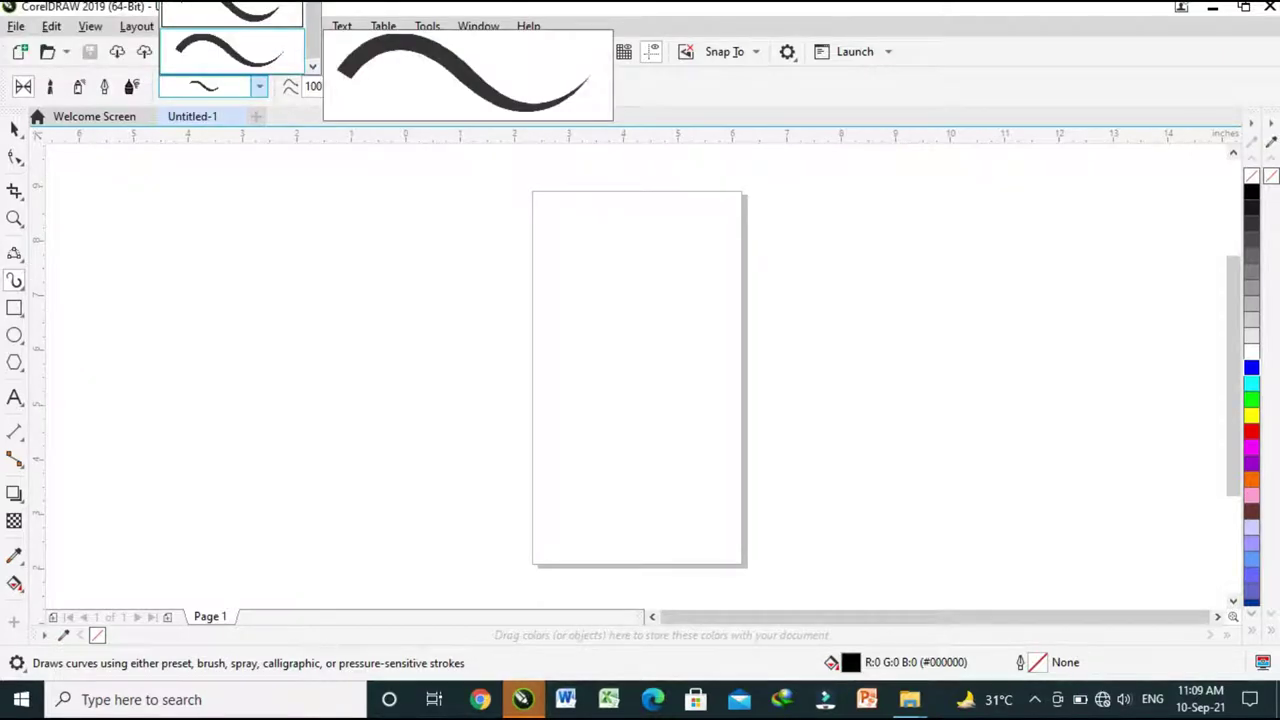
left_click(230, 50)
mouse_move(138, 332)
left_mouse_down()
mouse_move(184, 248)
mouse_move(137, 460)
mouse_move(137, 422)
mouse_move(167, 416)
mouse_move(180, 430)
mouse_move(204, 401)
mouse_move(214, 417)
mouse_move(229, 388)
mouse_move(236, 416)
mouse_move(278, 381)
left_mouse_up()
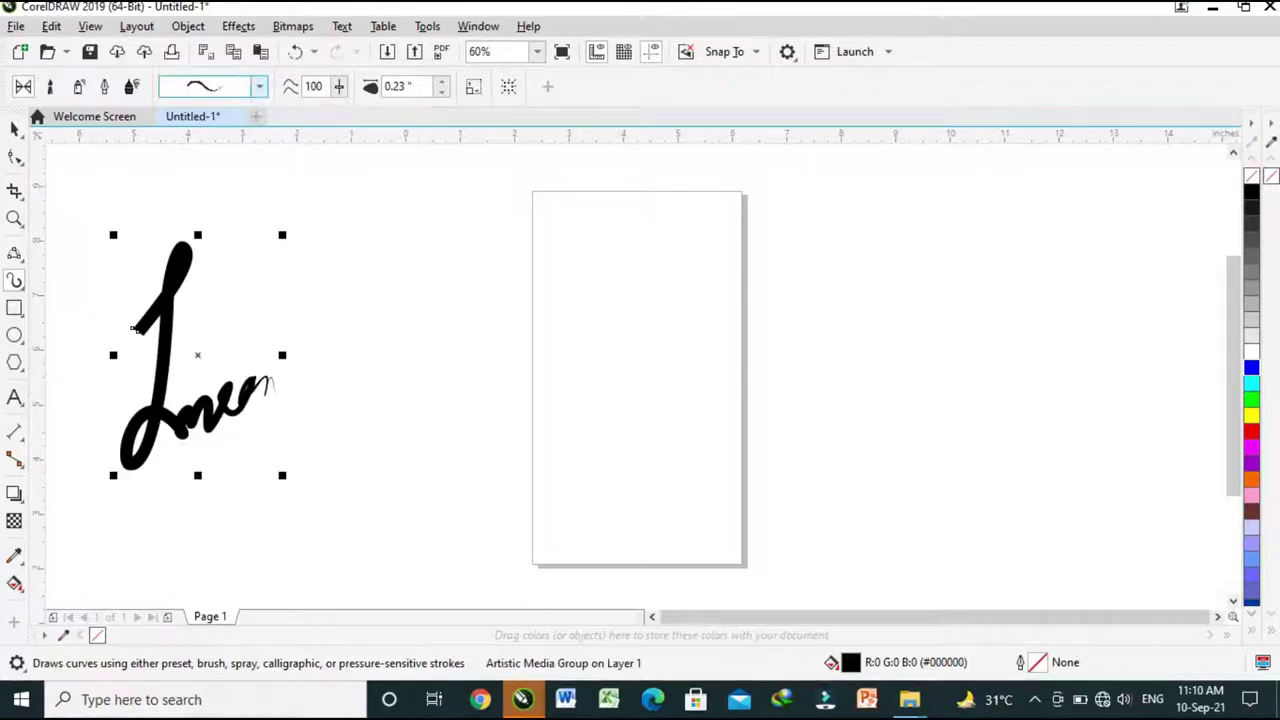
left_click(209, 86)
key("Escape")
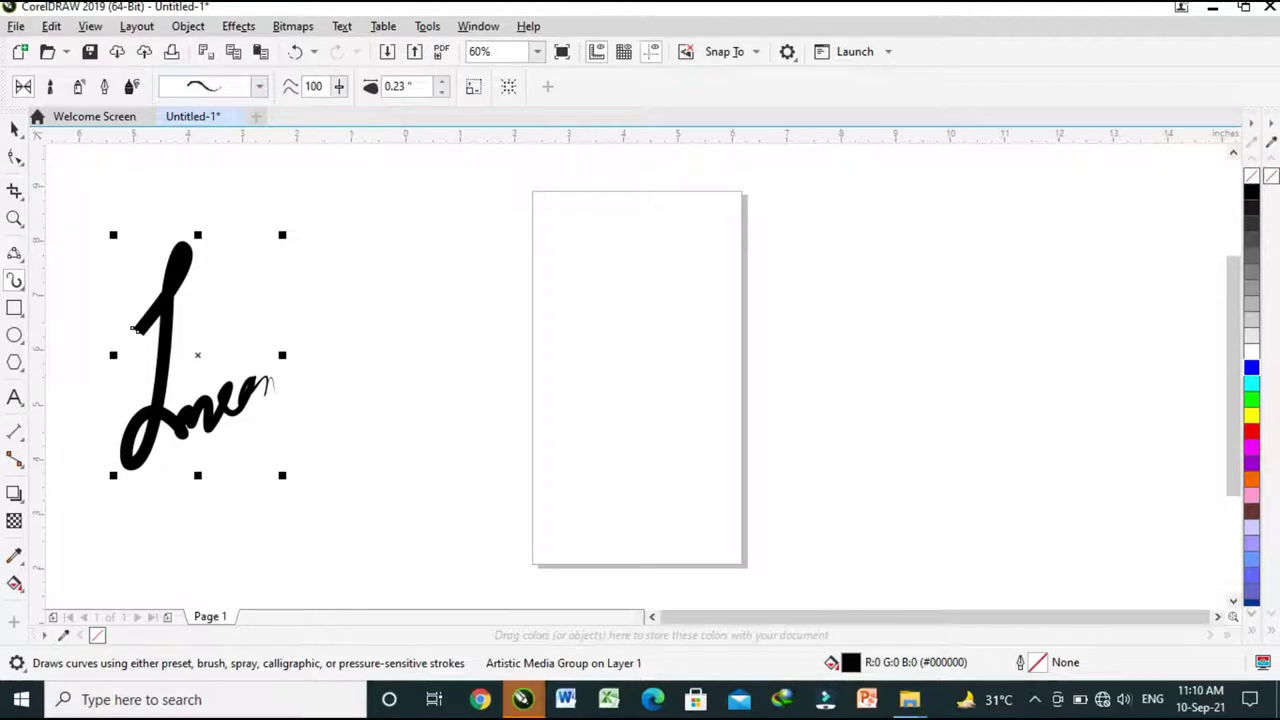
Set the handwritten word's stroke width to 0.14 inch and deselect it
left_click(441, 92)
left_click(441, 92)
left_click(441, 92)
left_click(441, 92)
left_click(441, 92)
left_click(441, 92)
left_click(441, 92)
left_click(441, 92)
left_click(441, 92)
key("Escape")
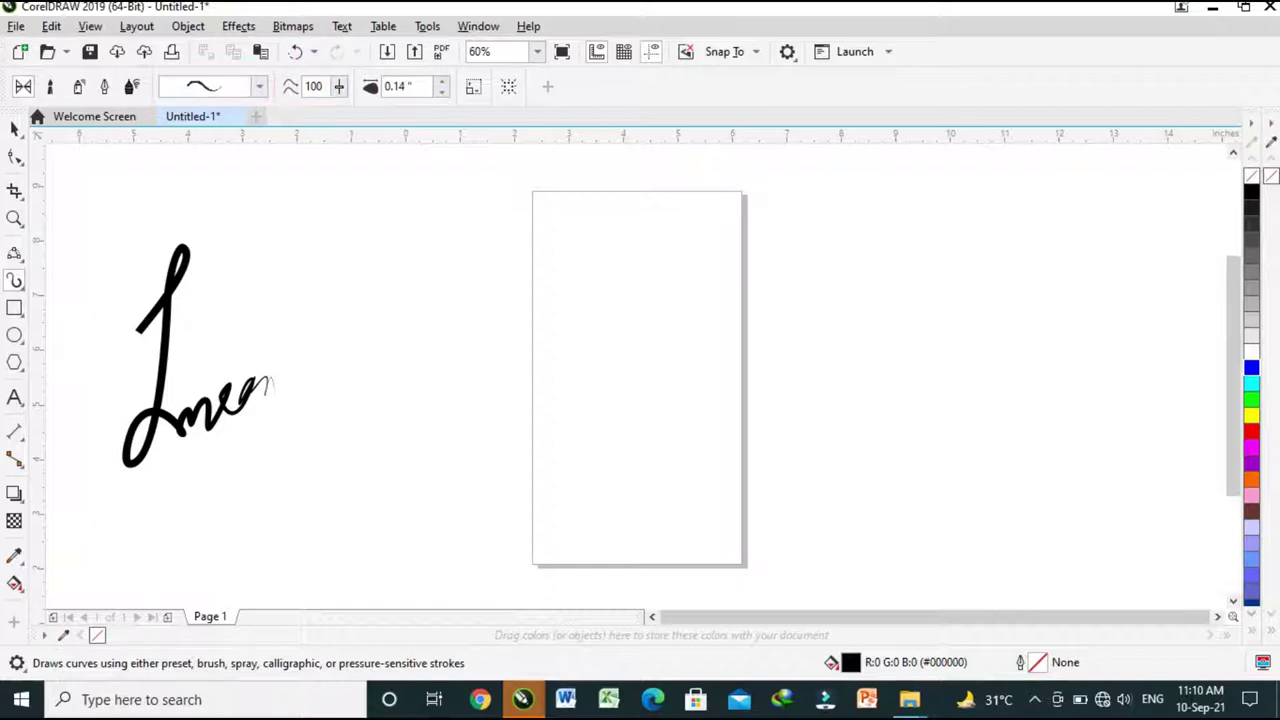
Write a second freehand word across the page's left edge with a 0.1 inch preset stroke tapered at both ends
left_click(441, 92)
left_click(441, 92)
left_click(441, 92)
key("Return")
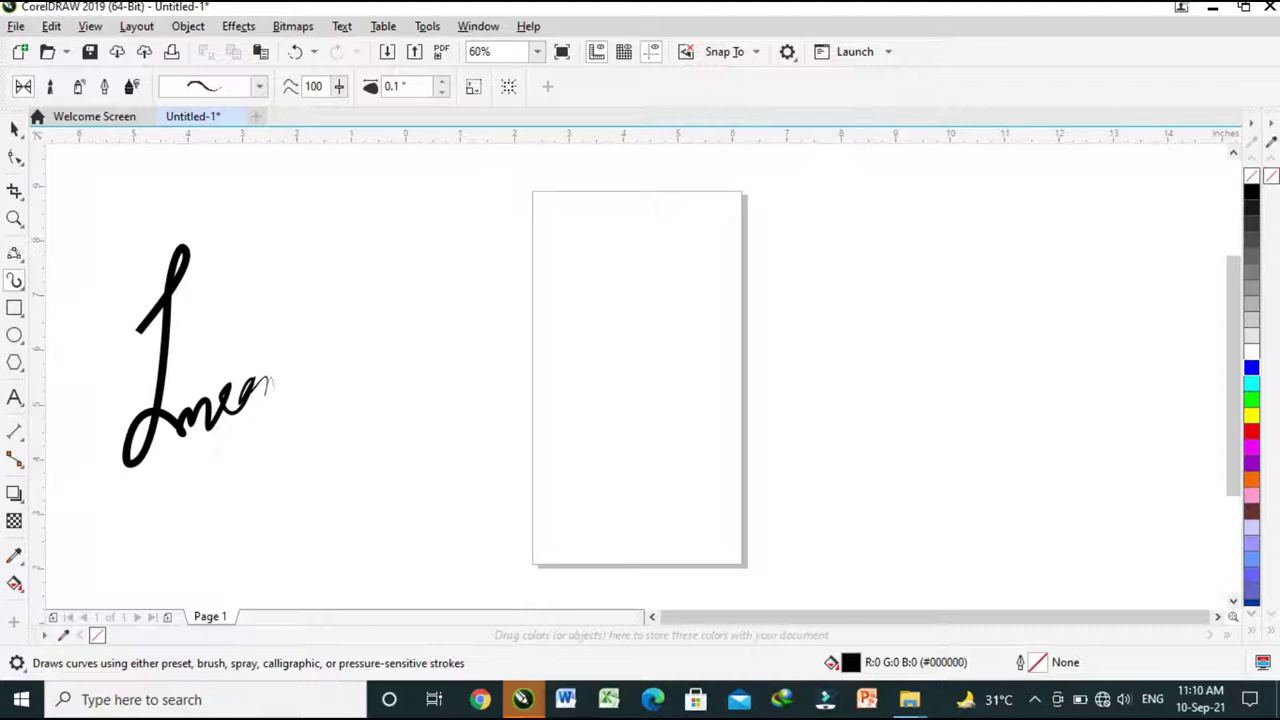
left_click(259, 86)
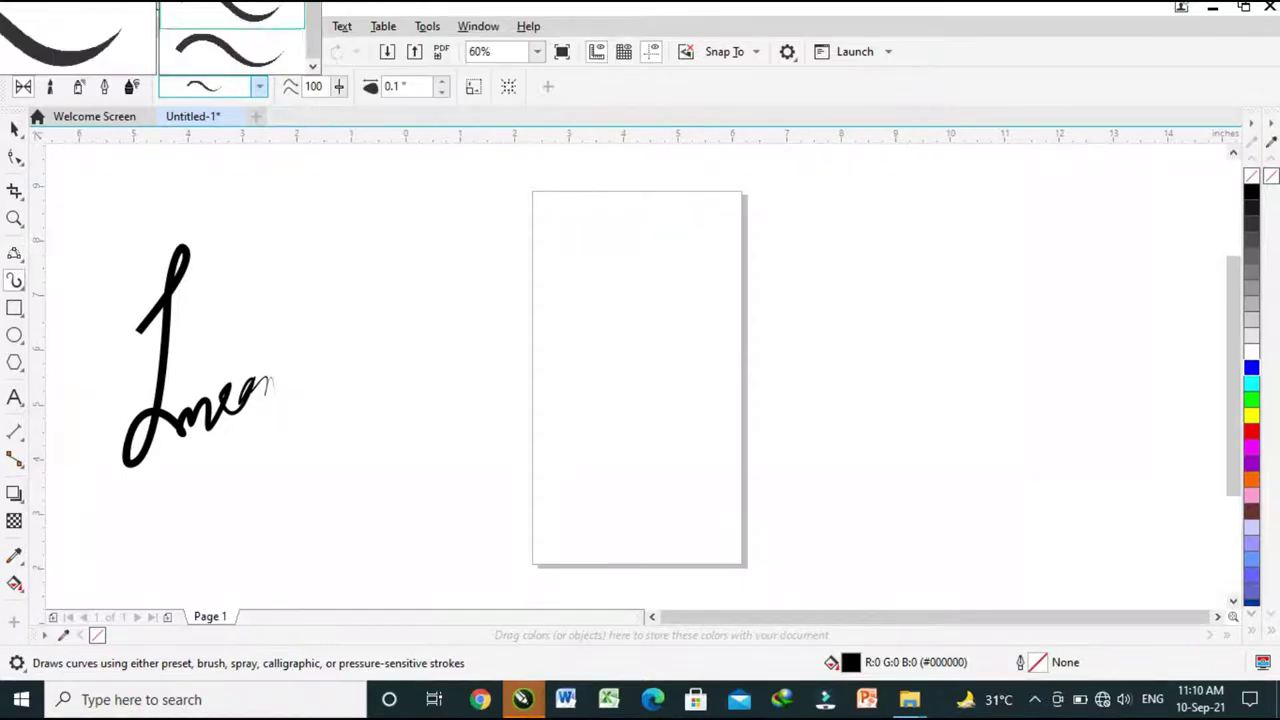
left_click(232, 14)
mouse_move(369, 332)
left_mouse_down()
mouse_move(499, 160)
mouse_move(429, 310)
mouse_move(434, 350)
mouse_move(502, 328)
mouse_move(521, 290)
mouse_move(604, 278)
left_mouse_up()
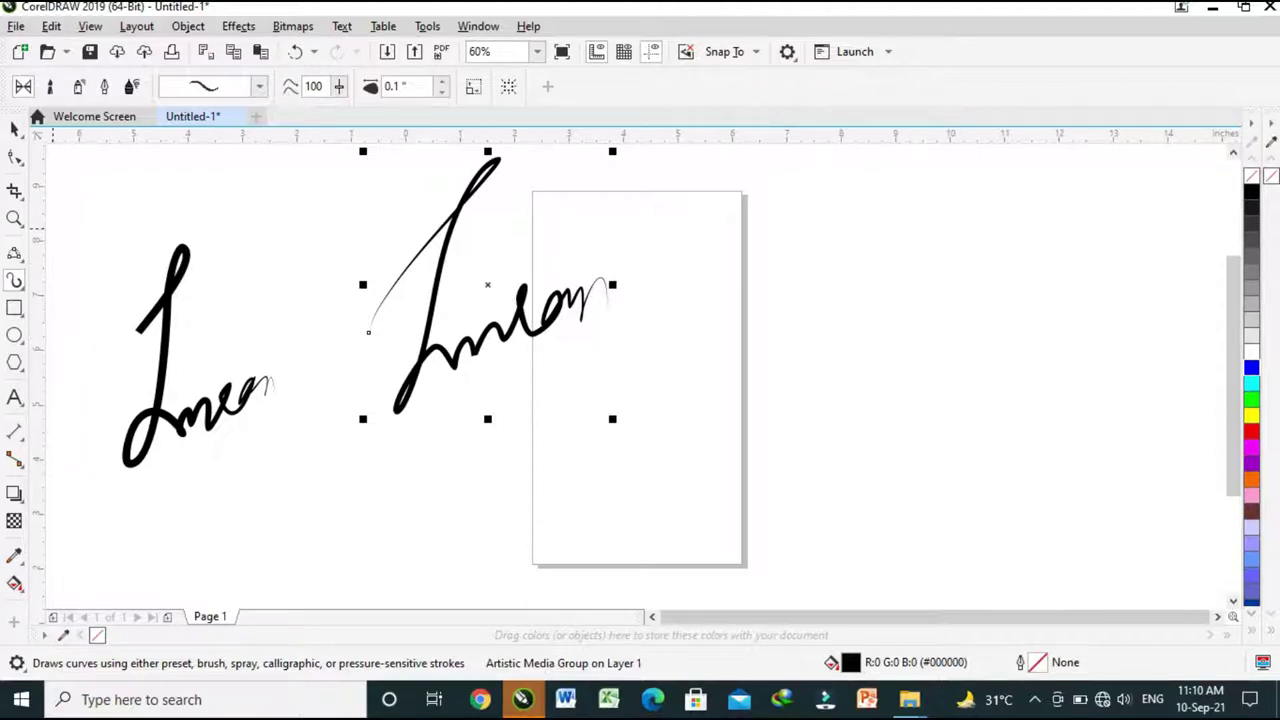
Write a third freehand word across the page's right edge in Brush mode with a 0.1 inch Artistic brushstroke
left_click(49, 86)
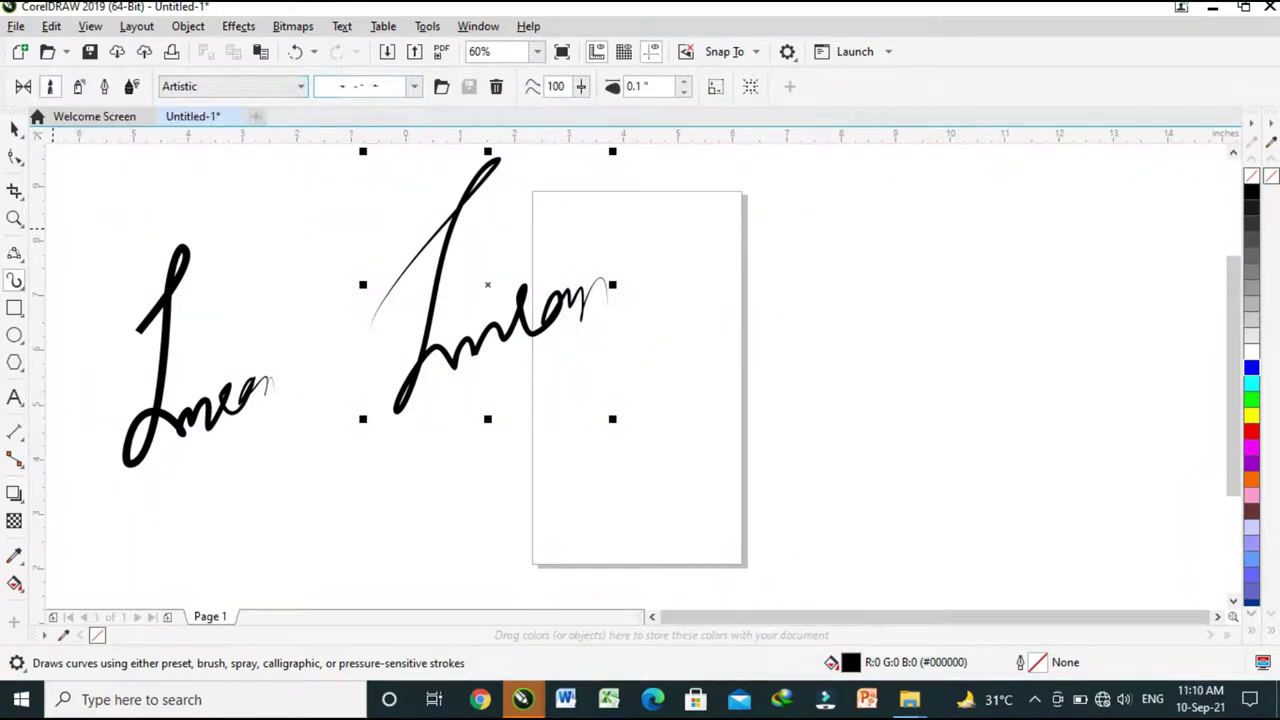
mouse_move(690, 287)
left_mouse_down()
mouse_move(843, 163)
mouse_move(749, 286)
mouse_move(730, 342)
mouse_move(832, 288)
mouse_move(893, 228)
mouse_move(893, 285)
mouse_move(906, 242)
mouse_move(912, 310)
mouse_move(926, 241)
mouse_move(930, 282)
mouse_move(962, 246)
mouse_move(967, 292)
left_mouse_up()
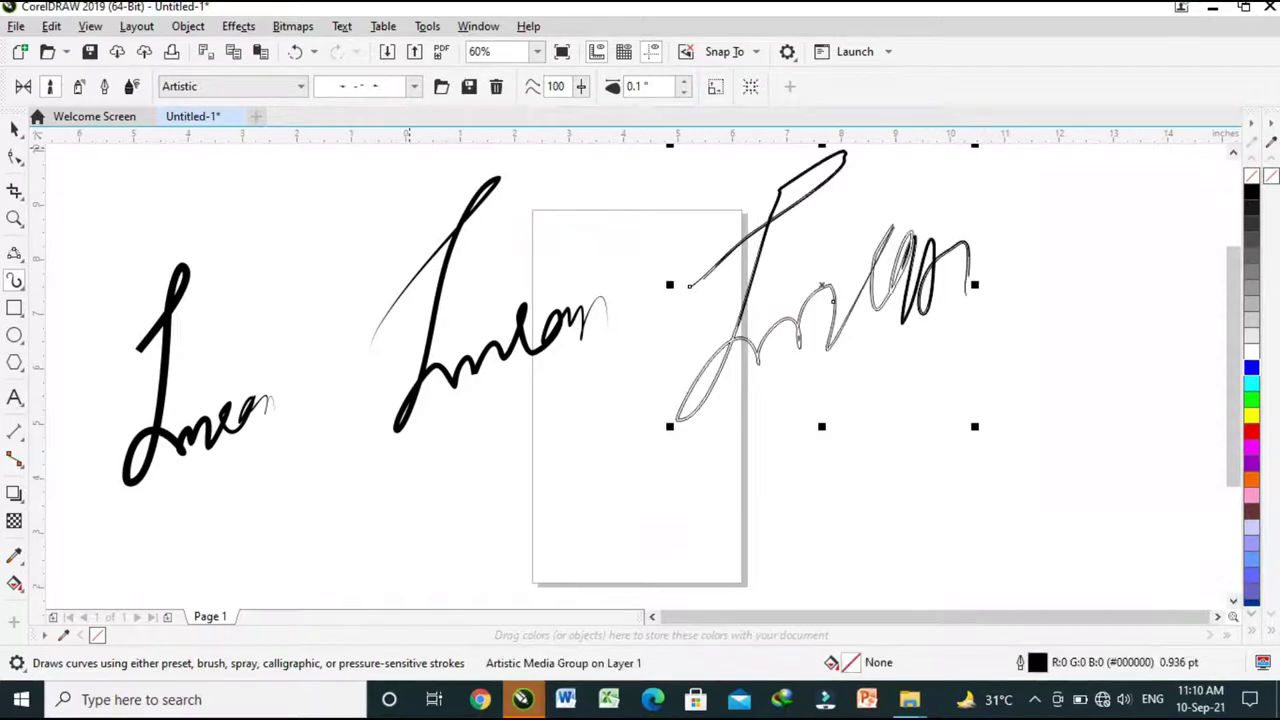
Try a denser scribbled Artistic brushstroke on the third handwritten word and restore the lighter one
left_click(413, 86)
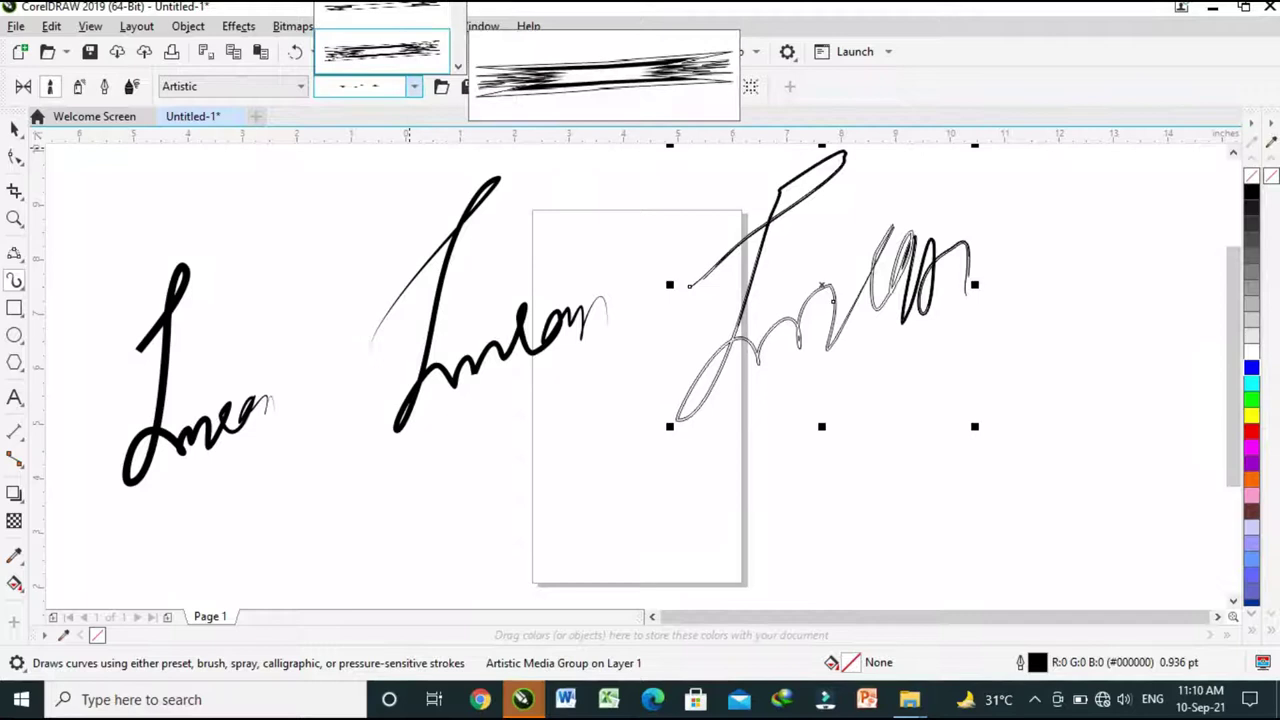
left_click(382, 48)
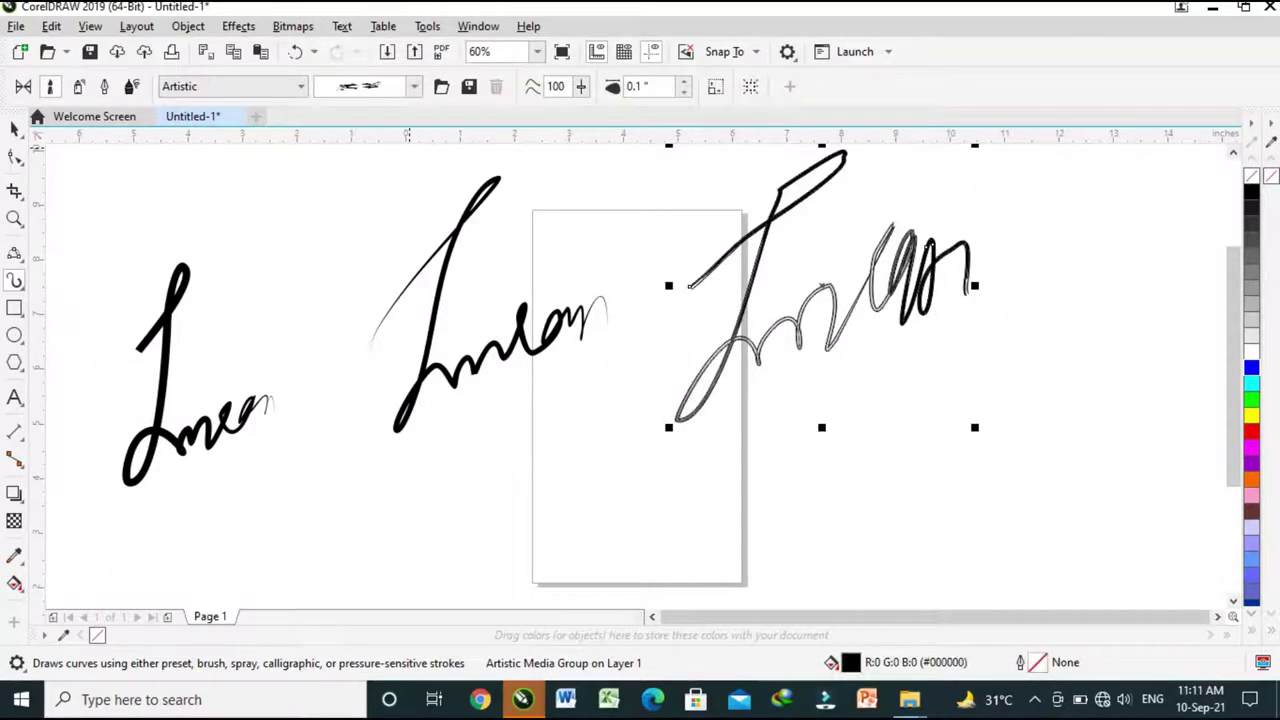
left_click(413, 86)
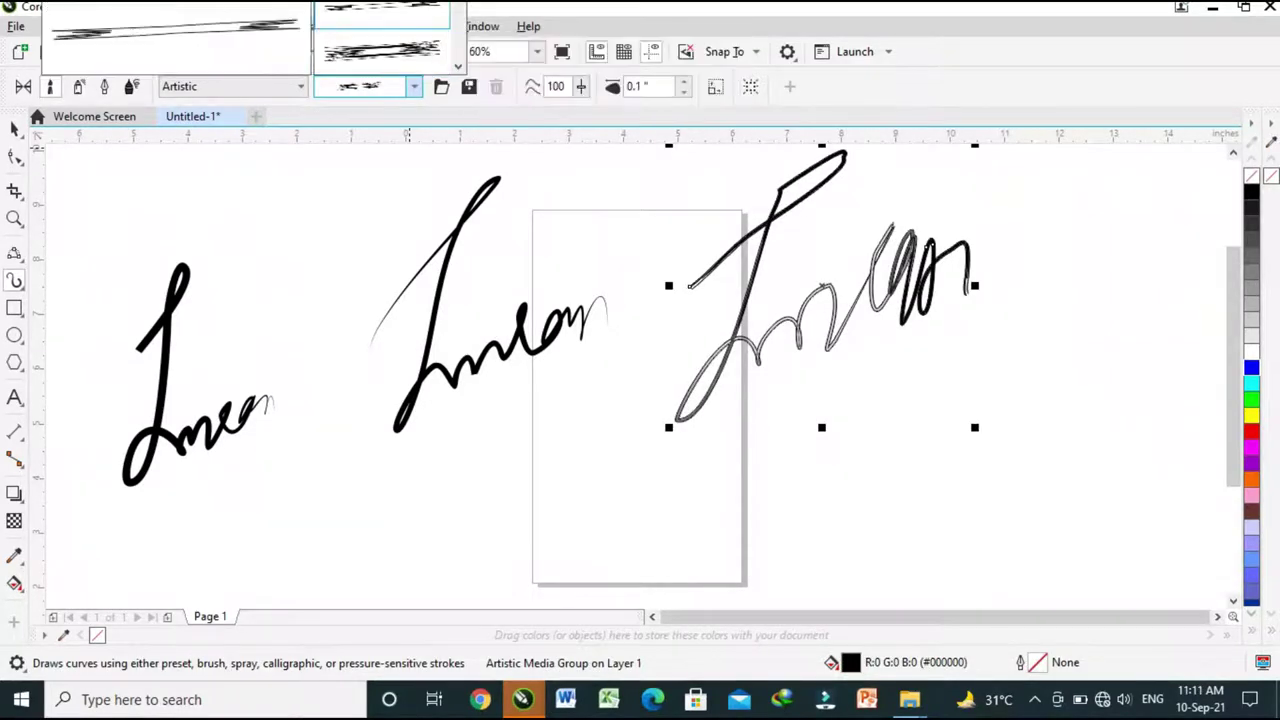
left_click(382, 14)
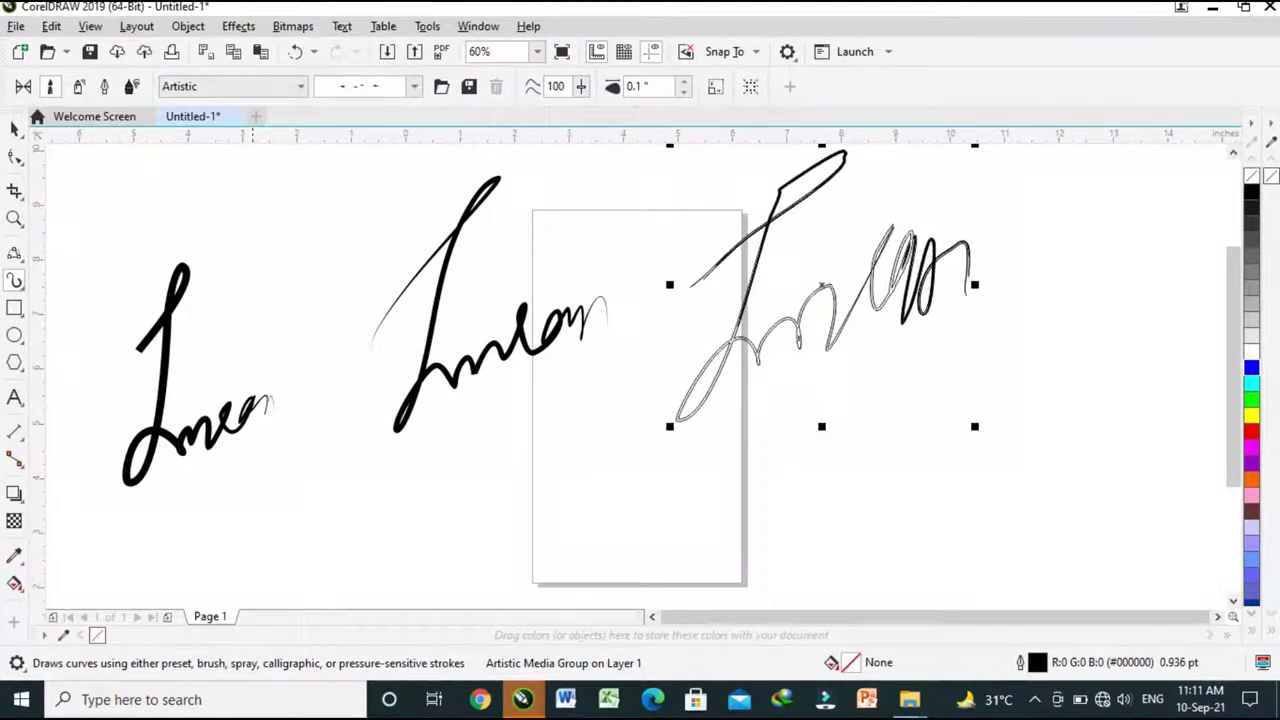
Examine the available brush categories from Artistic to Texture, keeping Artistic
left_click(230, 86)
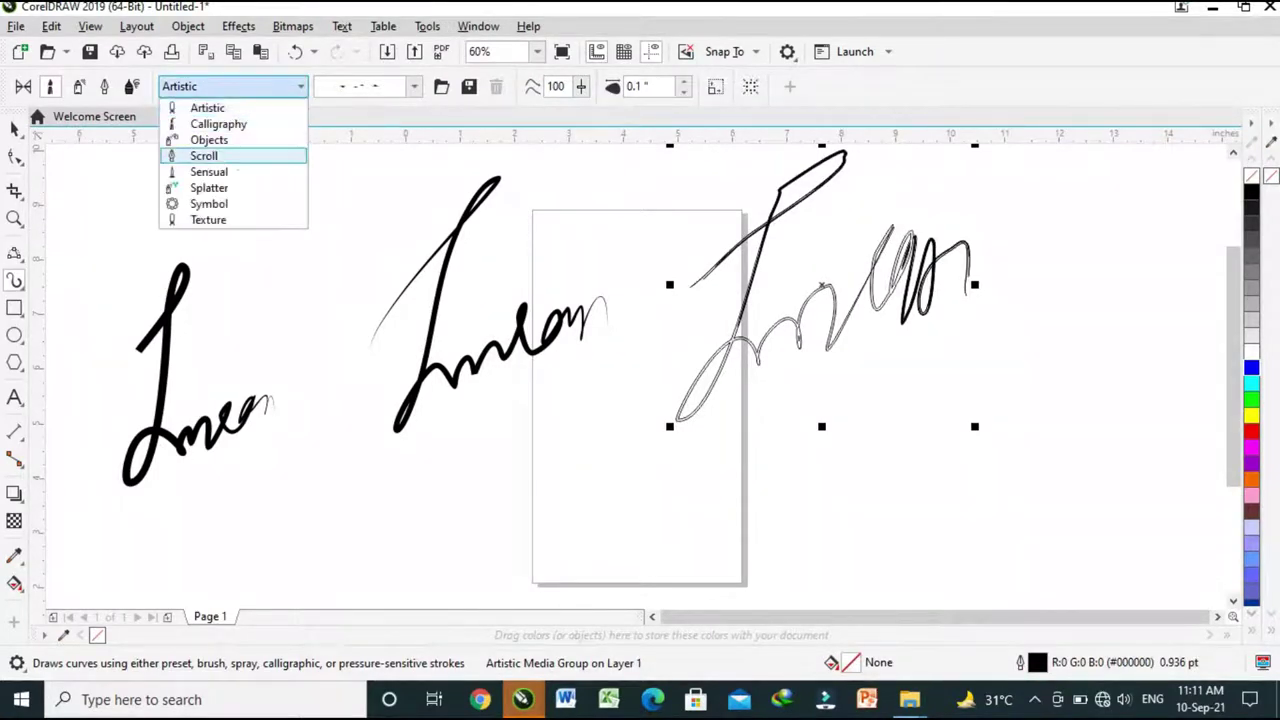
key("Down")
key("Down")
key("Down")
key("Down")
key("Down")
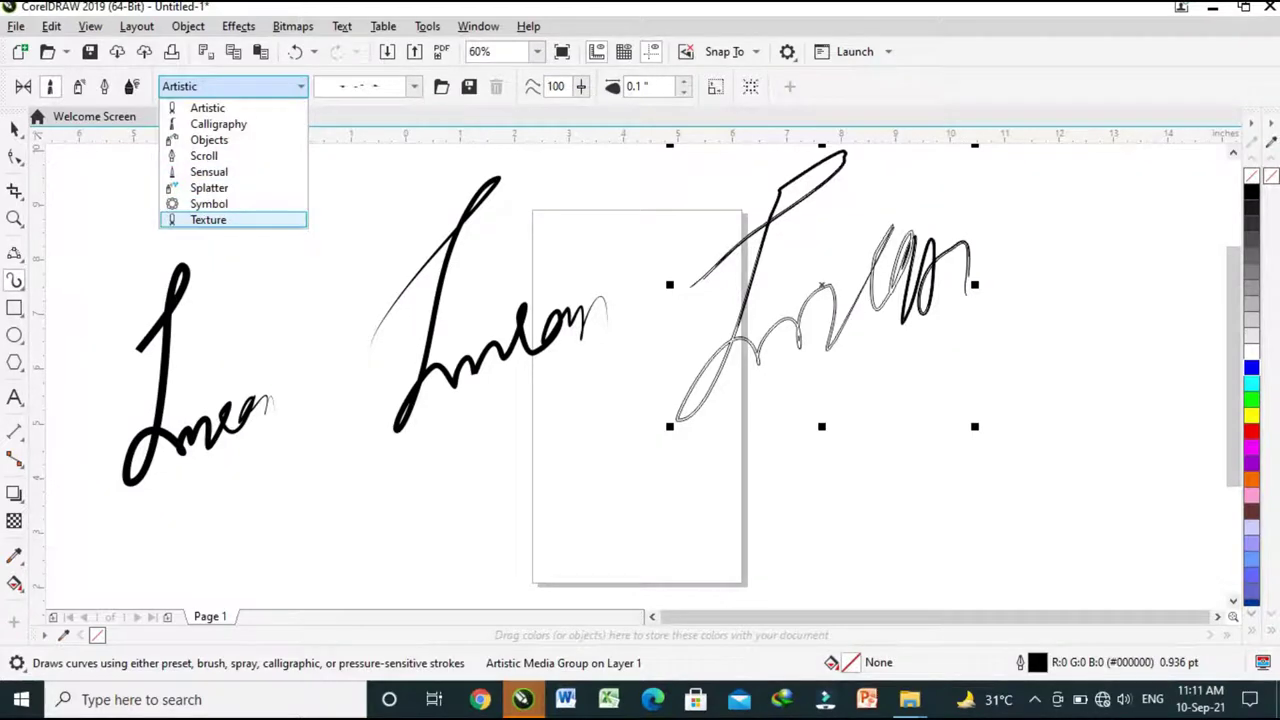
key("Escape")
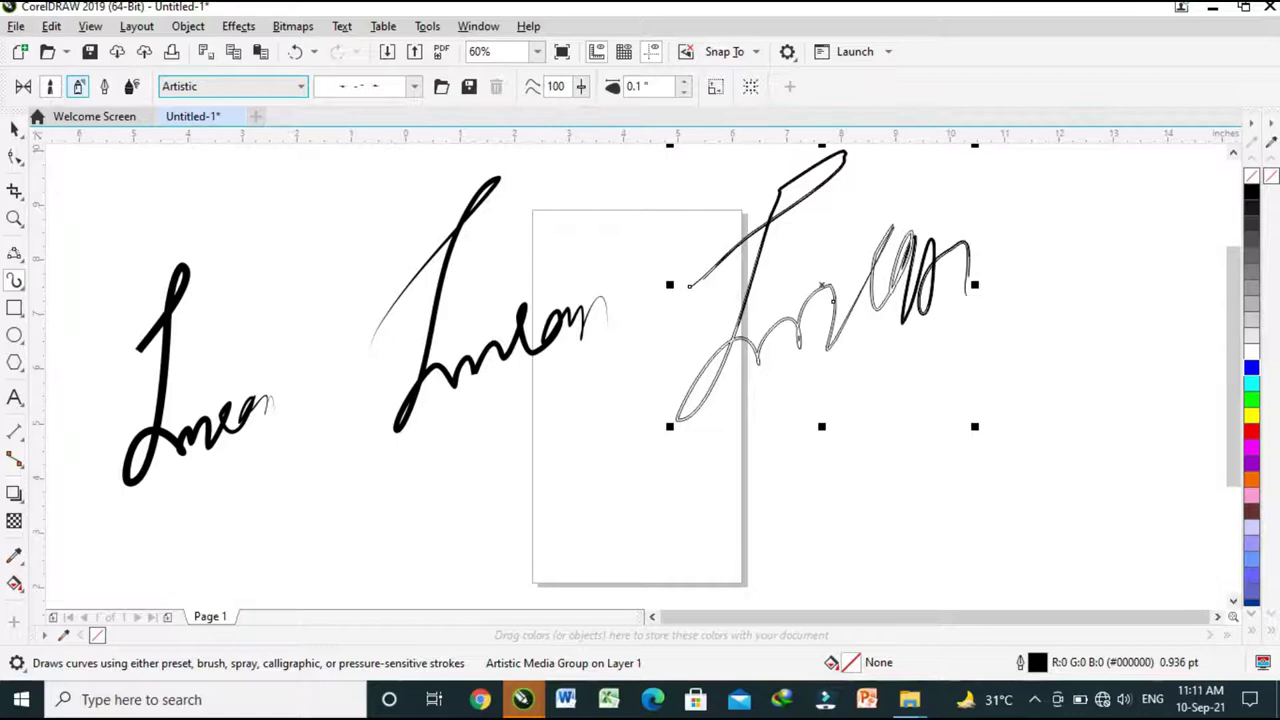
Spray four diagonal rows of the pink and brown Brush Strokes pattern around the handwritten words in Sprayer mode
left_click(78, 86)
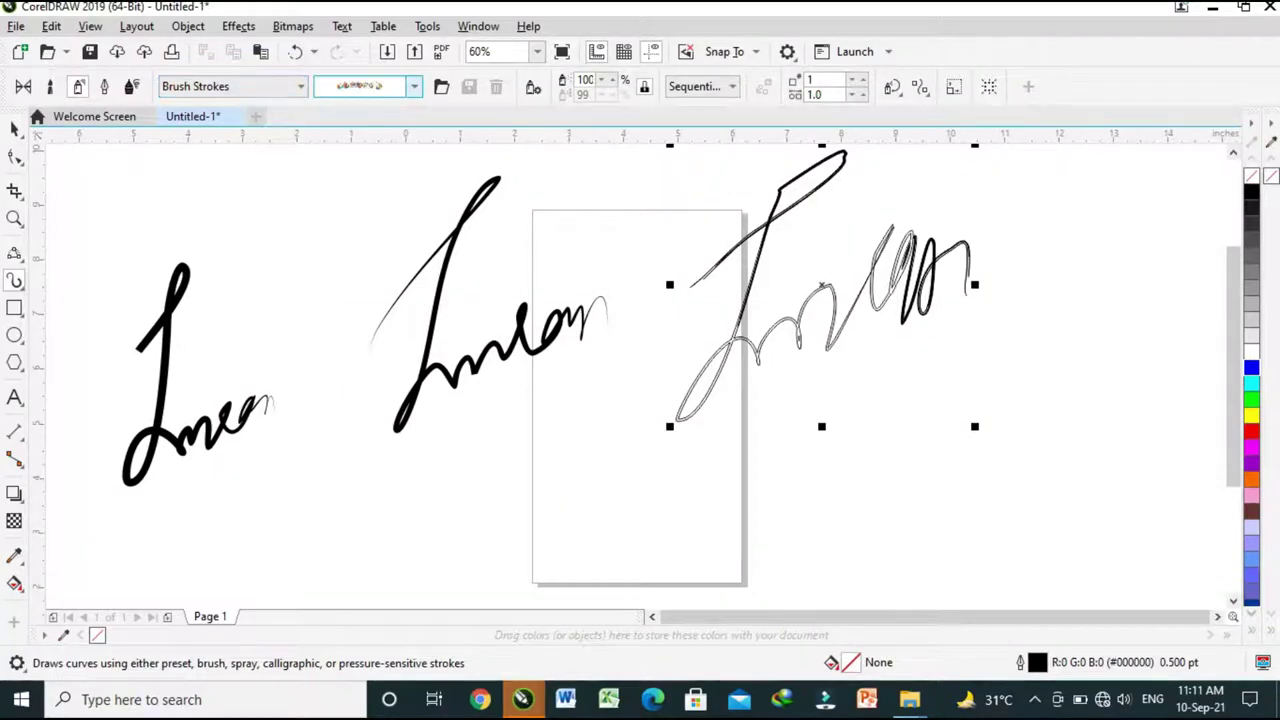
left_click(413, 86)
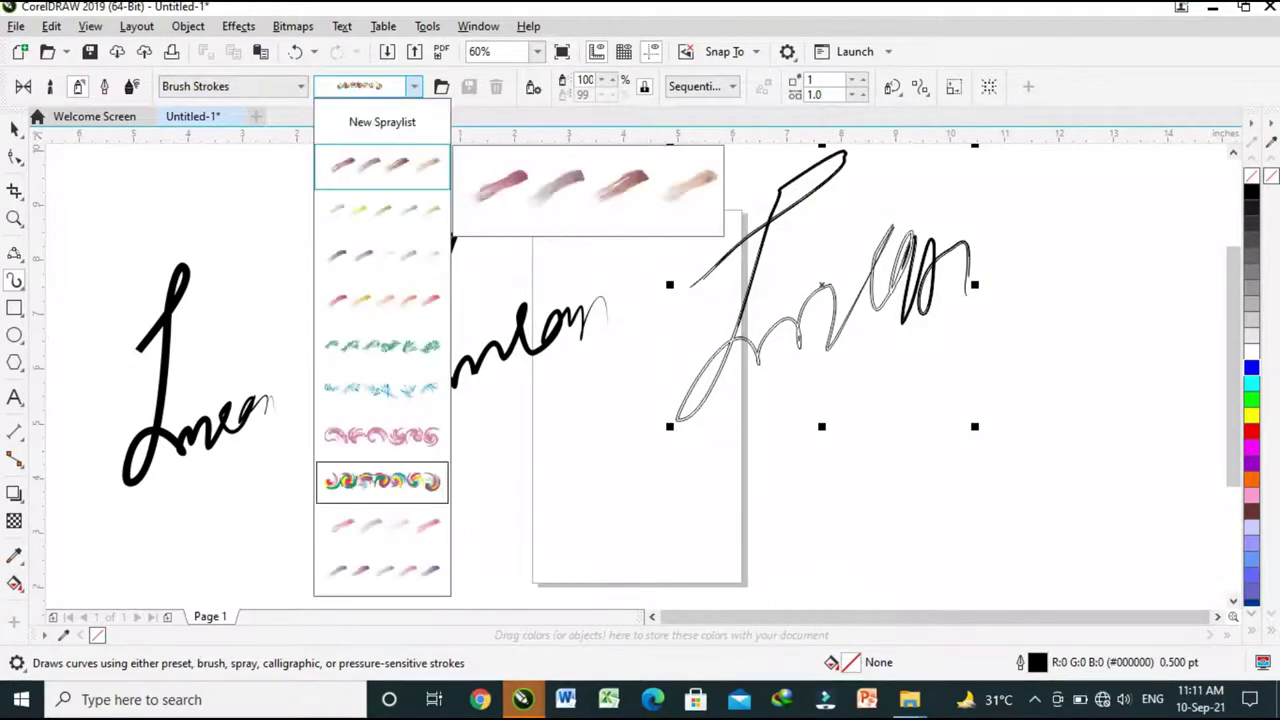
left_click(382, 165)
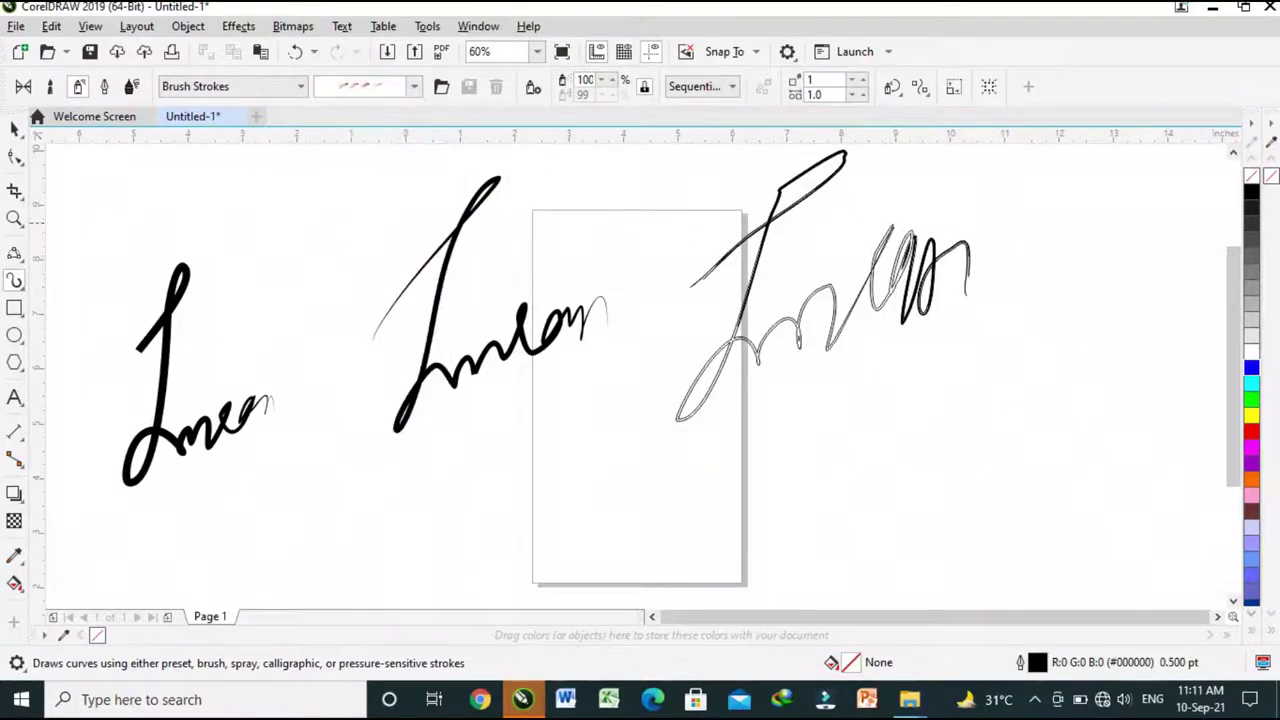
left_click_drag(115, 210, 325, 292)
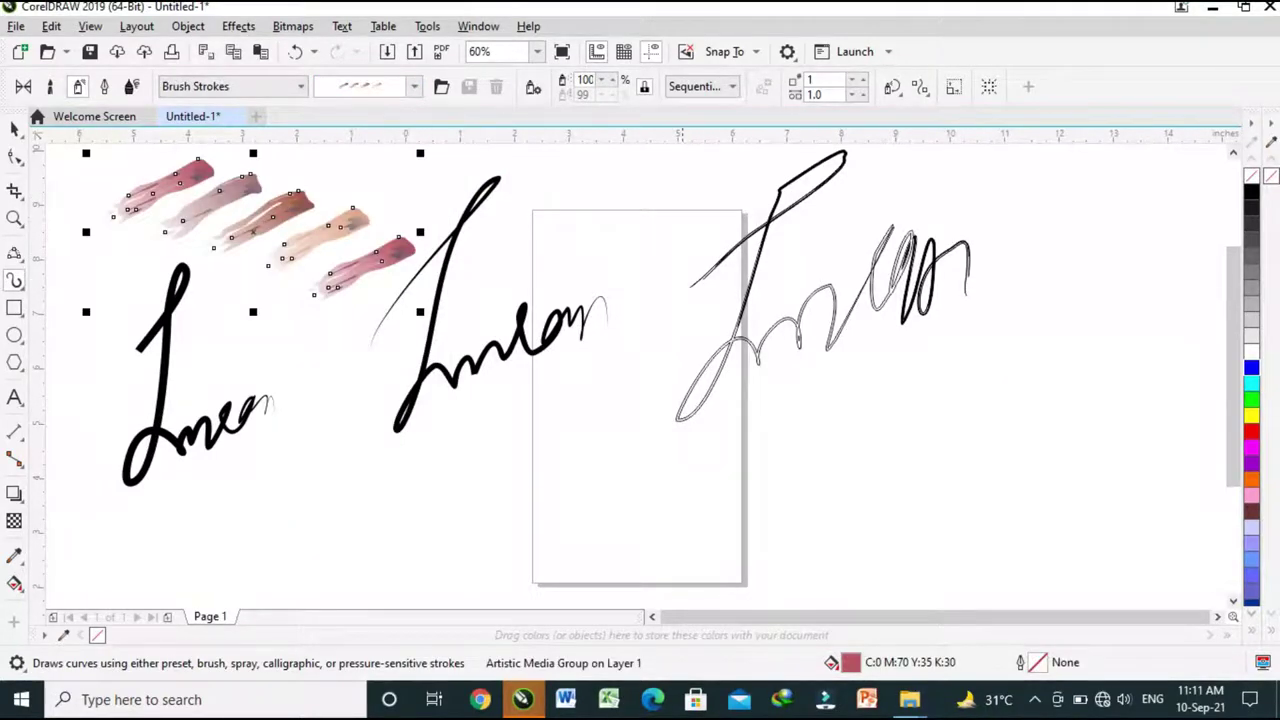
left_click_drag(718, 182, 560, 505)
left_click_drag(1105, 185, 882, 480)
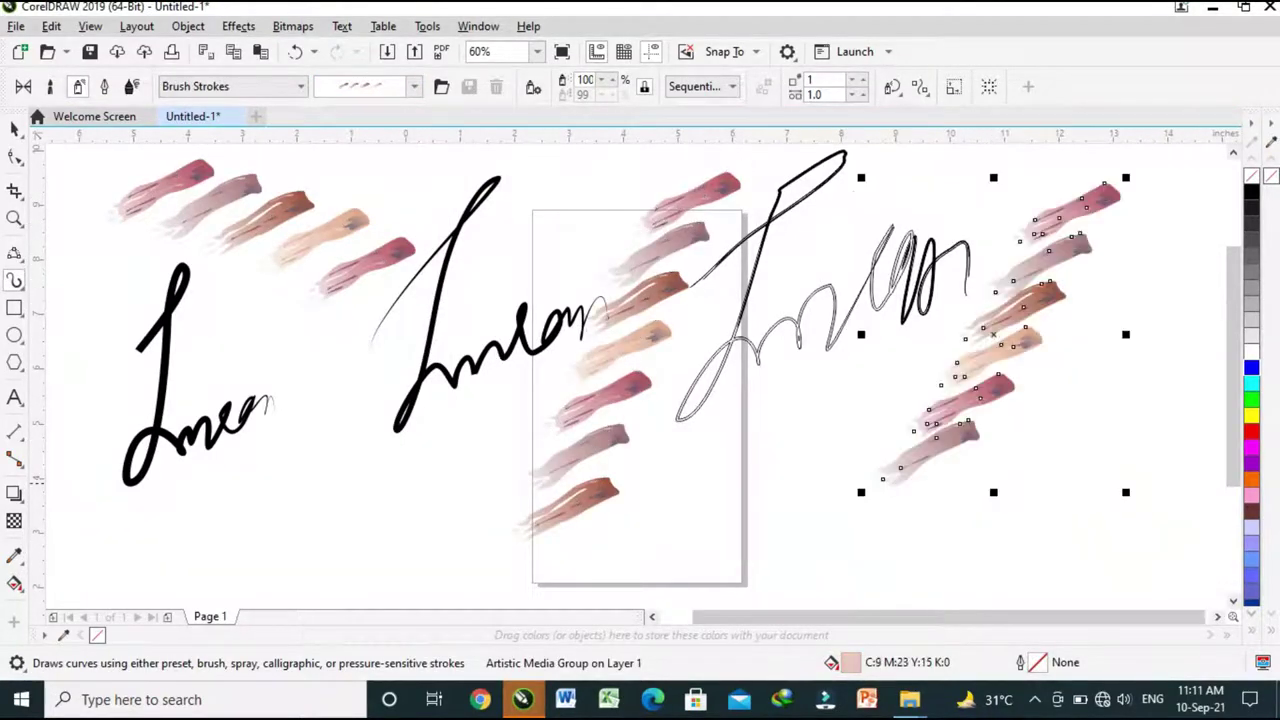
left_click_drag(1215, 212, 1065, 458)
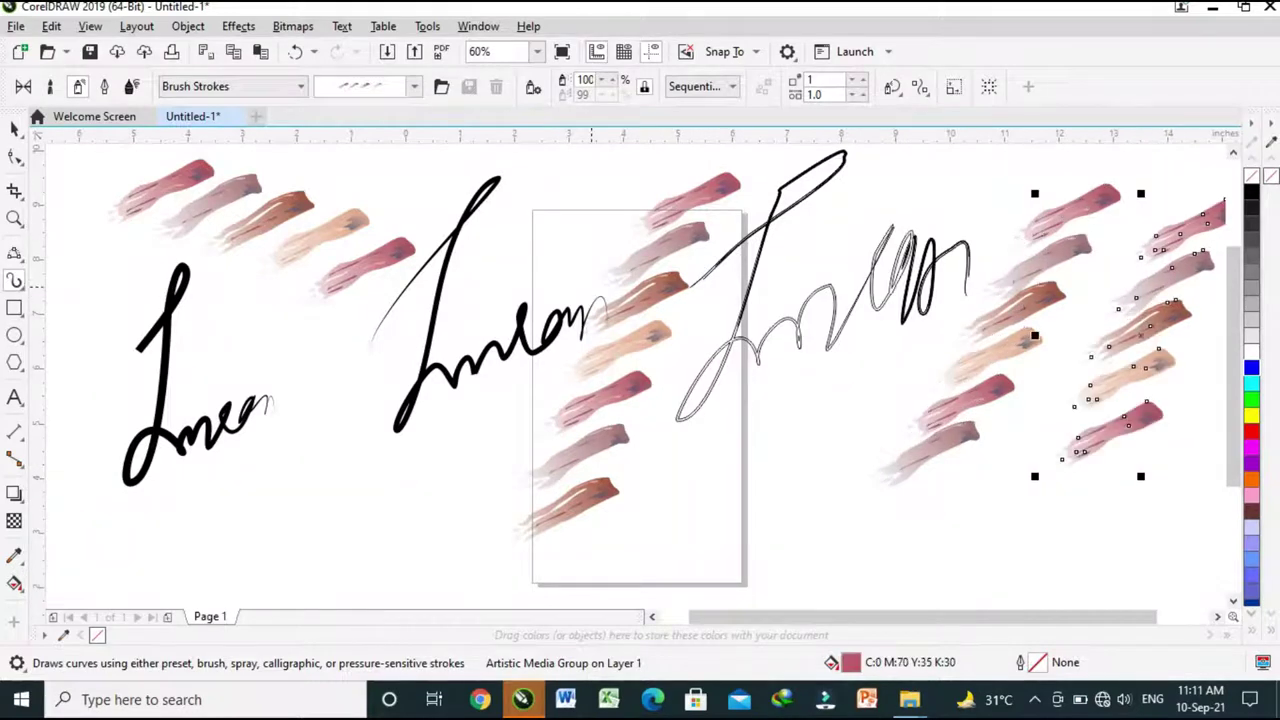
Change the far-right sprayed row to the green and yellow Brush Strokes pattern and spray another row beside the first handwritten word
left_click(413, 86)
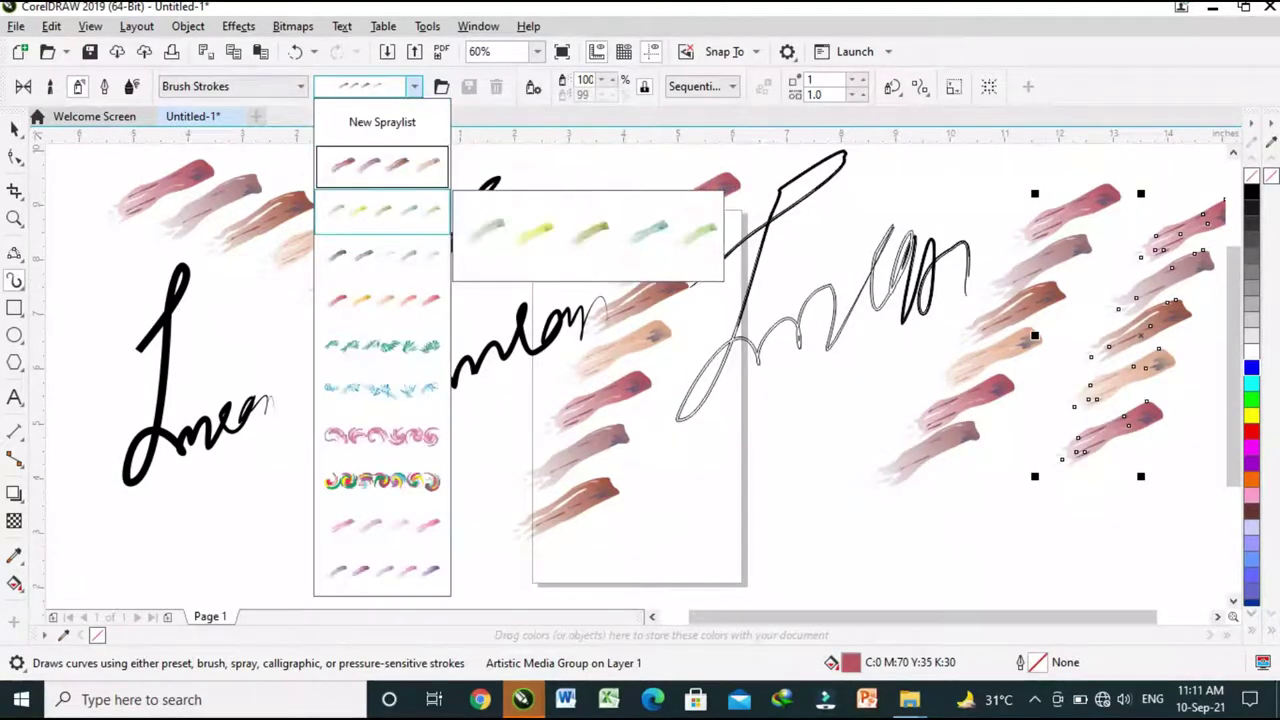
left_click(382, 210)
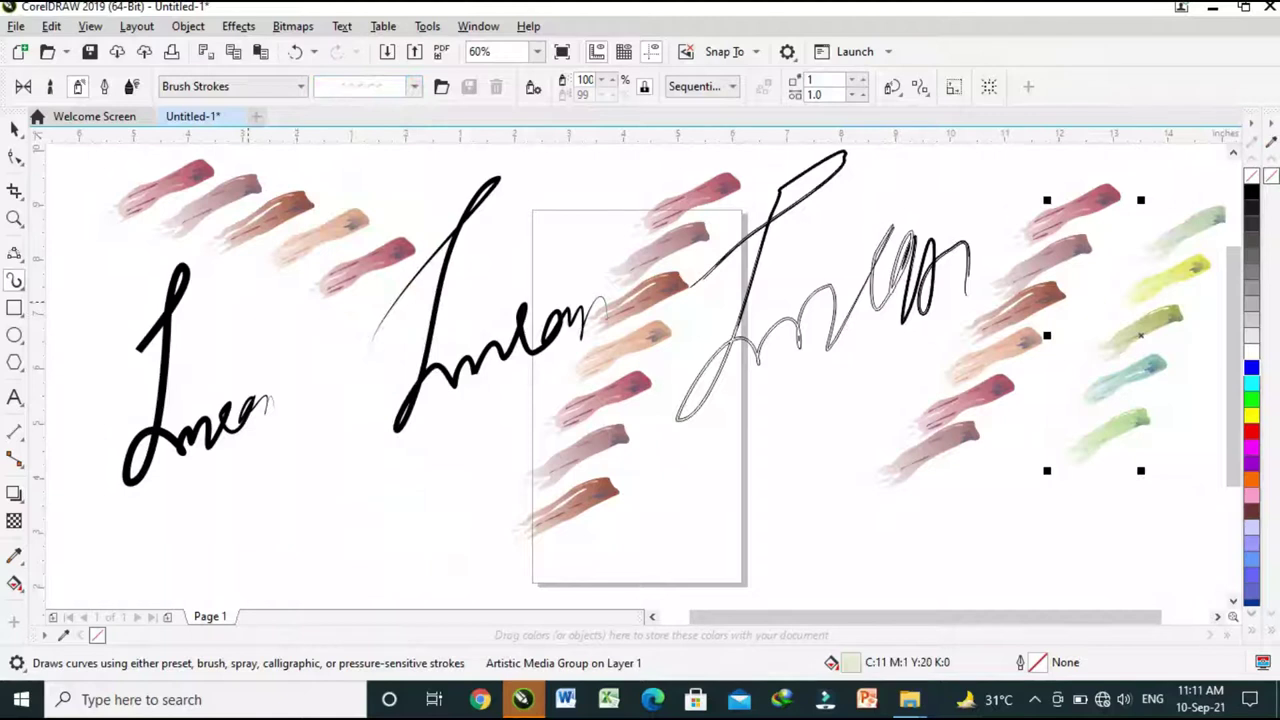
left_click_drag(240, 288, 345, 385)
Switch the row beside the first word to the green leaf spray pattern and spray a short leaf row across the page's lower right edge
left_click(413, 86)
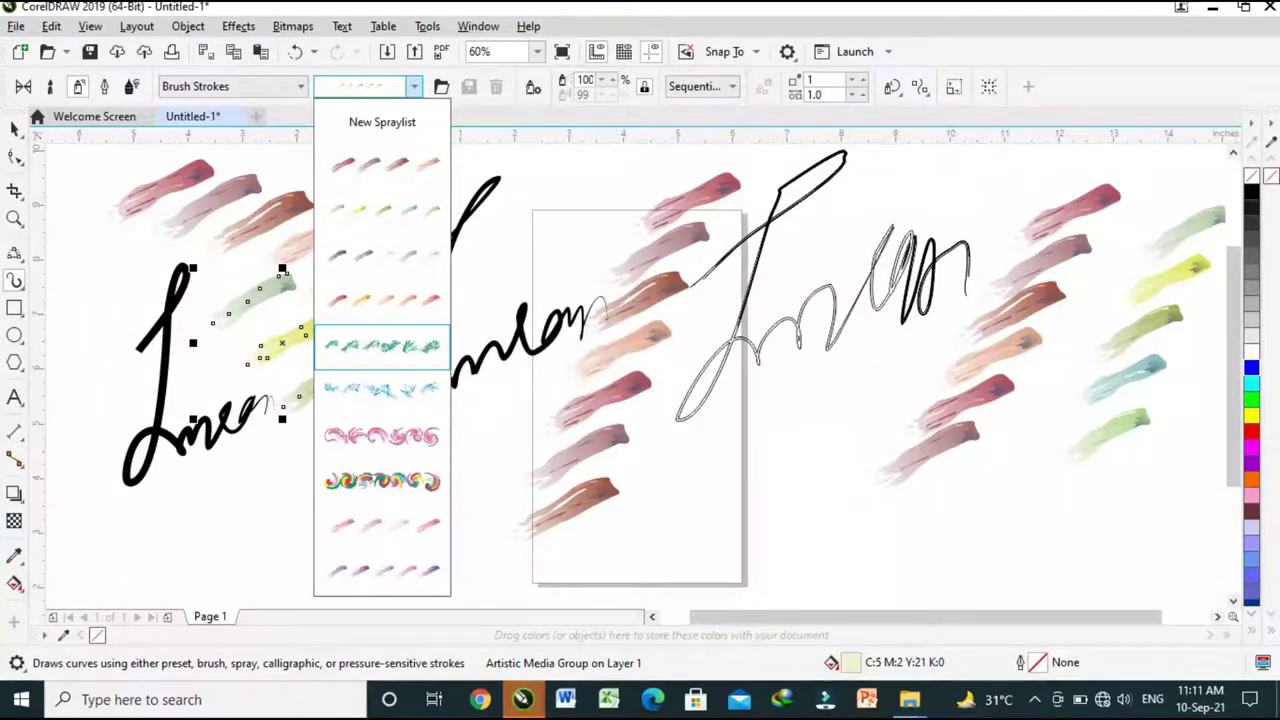
left_click(382, 345)
left_click_drag(725, 478, 880, 500)
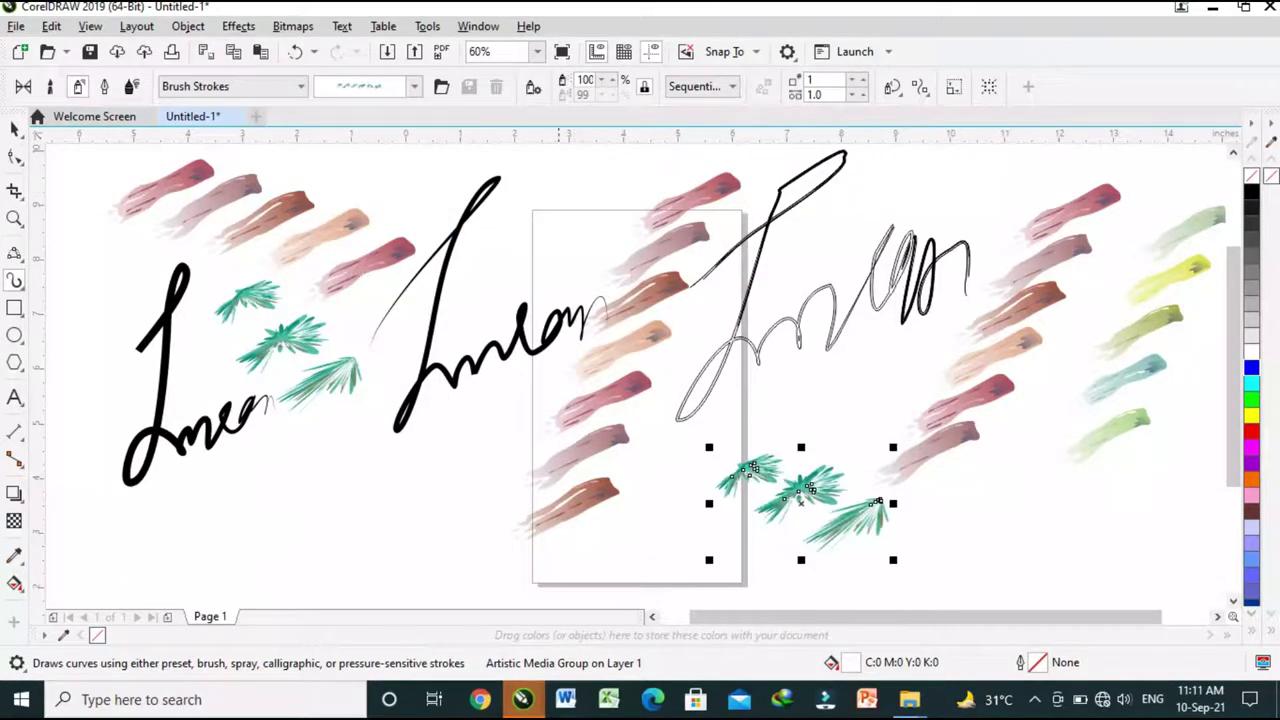
Change the short leaf row to the blue spray pattern and spray a long blue row beneath the first handwritten word
left_click(365, 86)
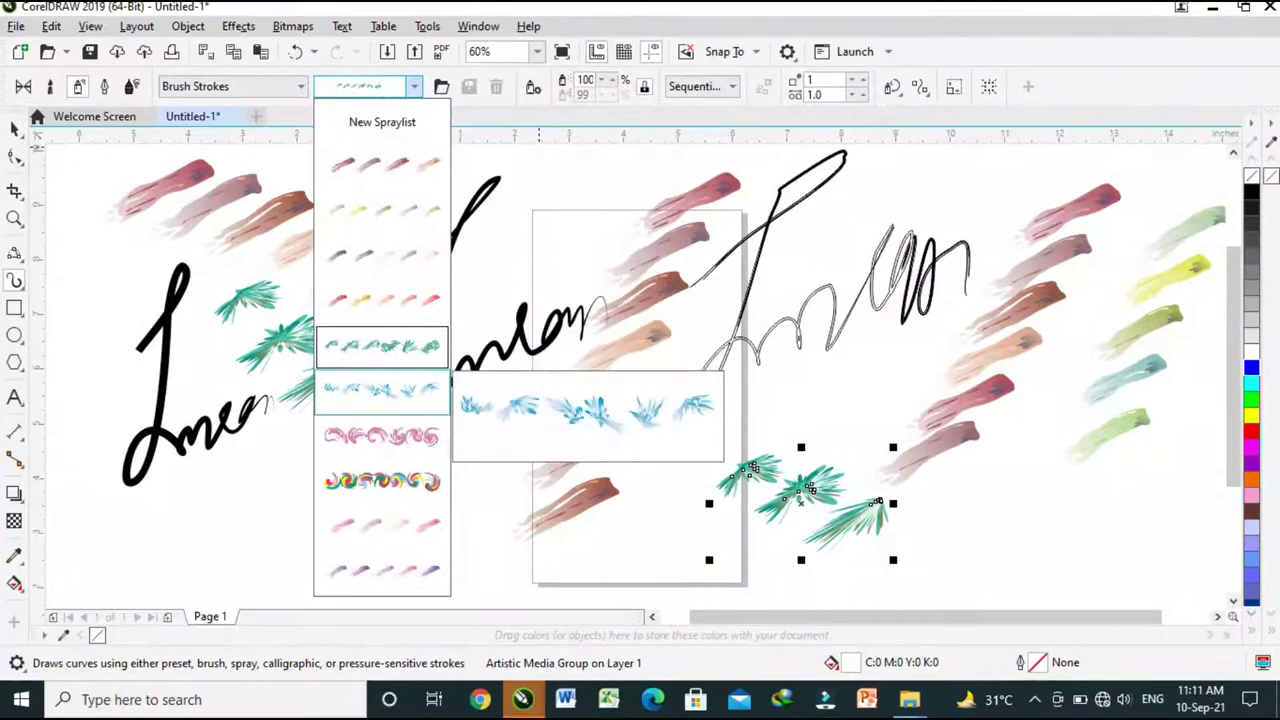
left_click(380, 390)
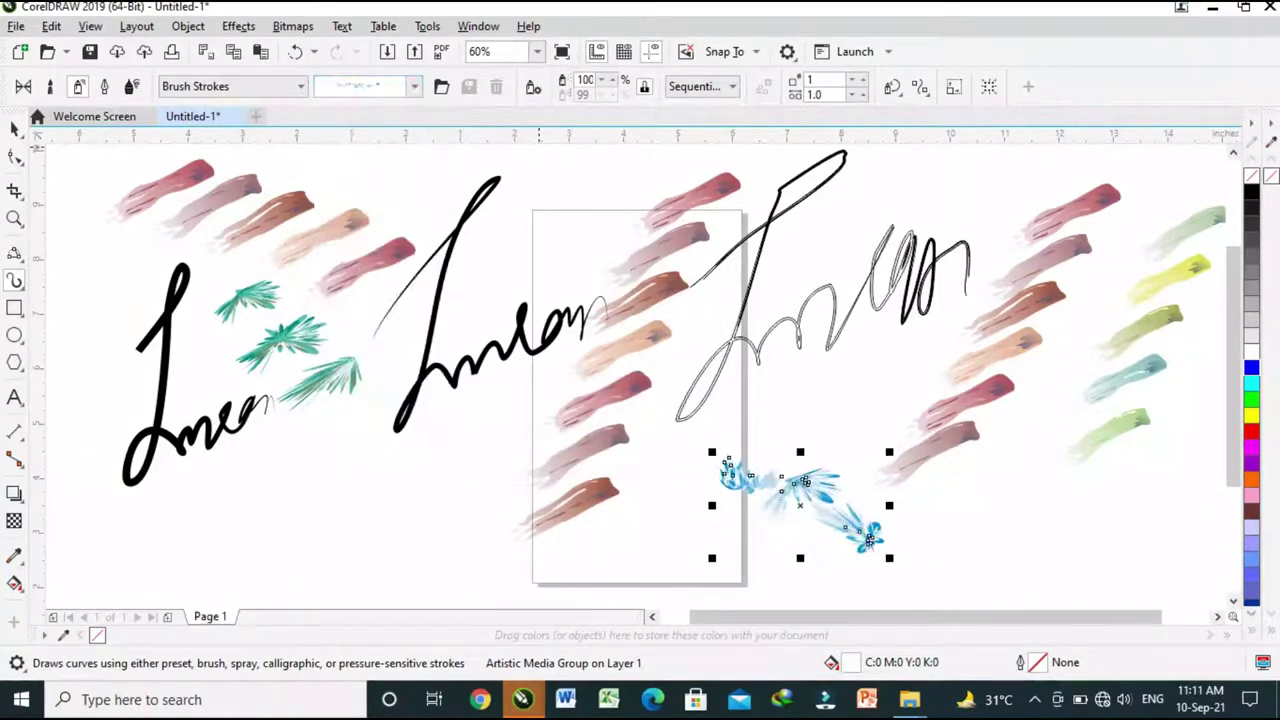
left_click_drag(150, 530, 500, 520)
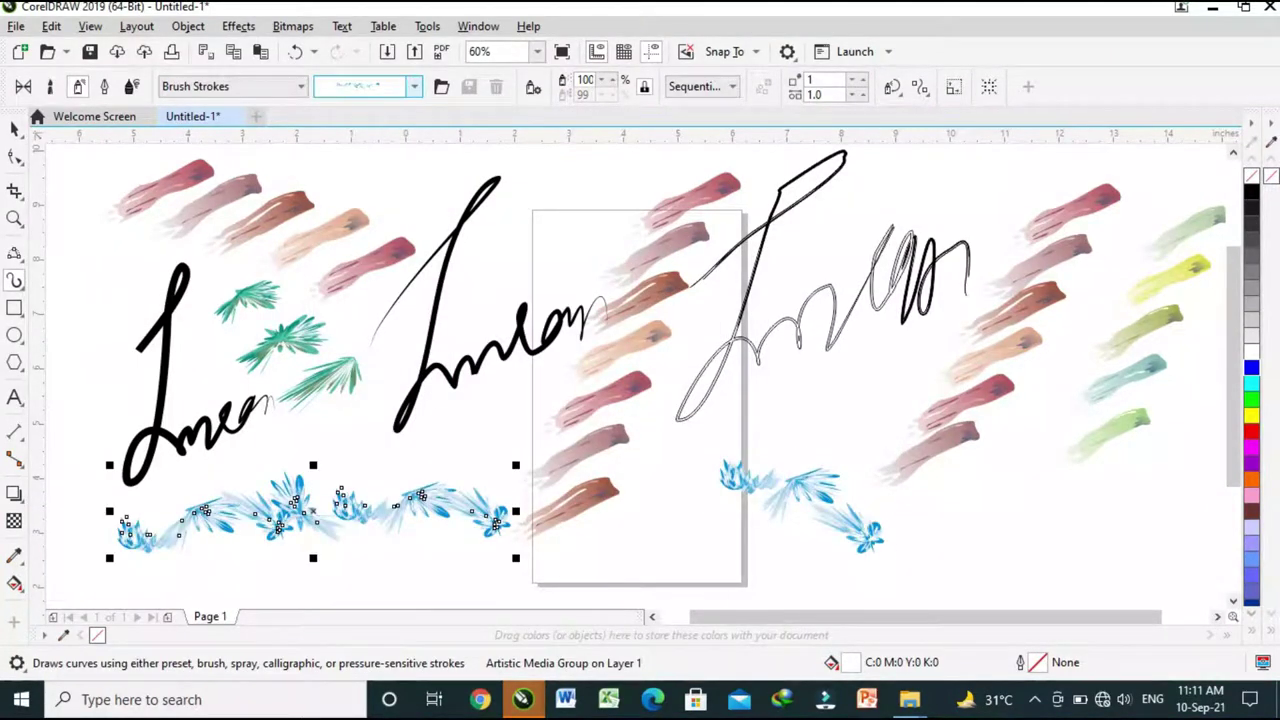
Change the long row beneath the first word to the pink swirl pattern and spray a short pink row beside the blue one
left_click(365, 86)
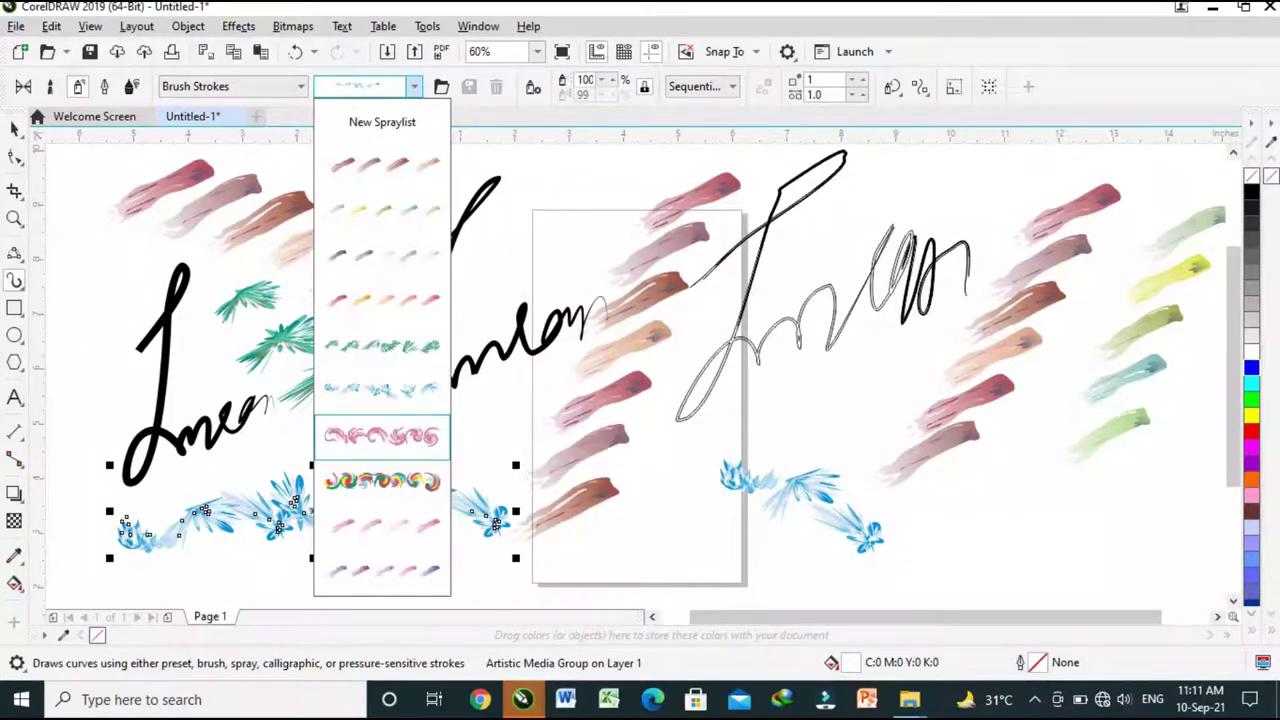
left_click(380, 435)
left_click_drag(875, 505, 1065, 505)
Switch the short pink row to the multicoloured swirl pattern and spray three more rows near the page's upper left corner and lower edge
left_click(365, 86)
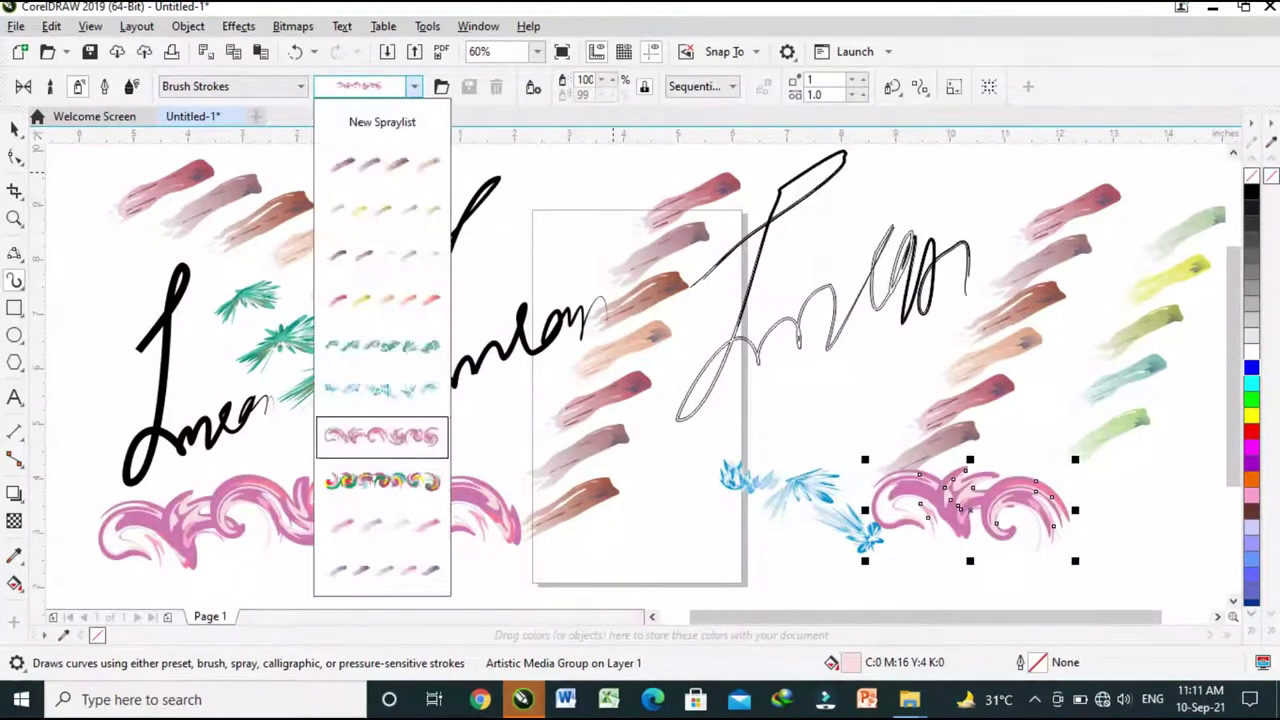
left_click(382, 481)
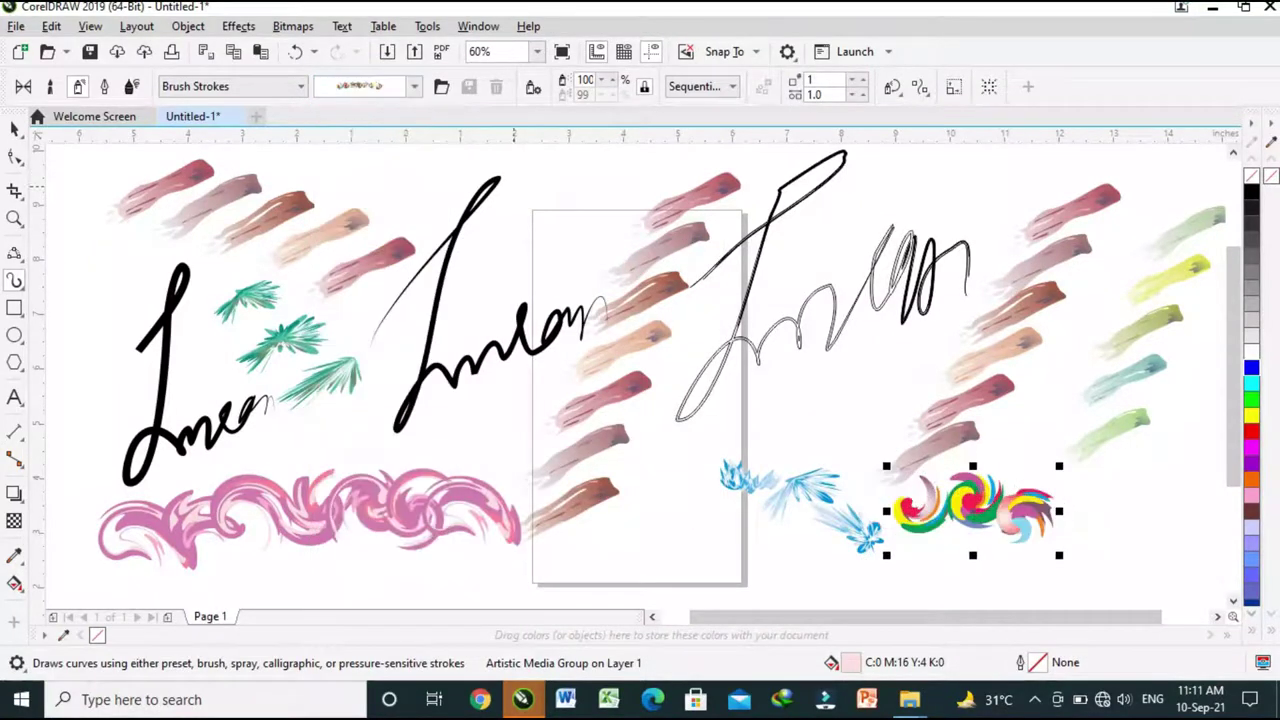
left_click_drag(545, 222, 549, 224)
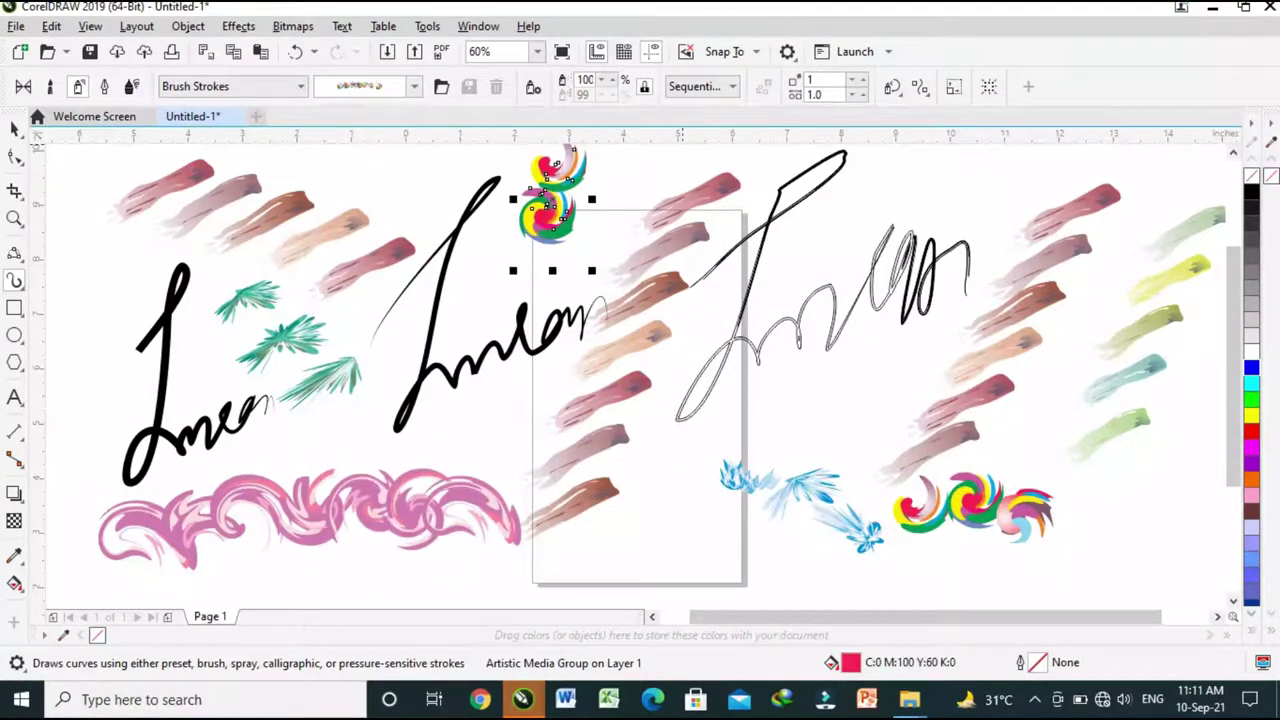
left_click_drag(777, 597, 794, 610)
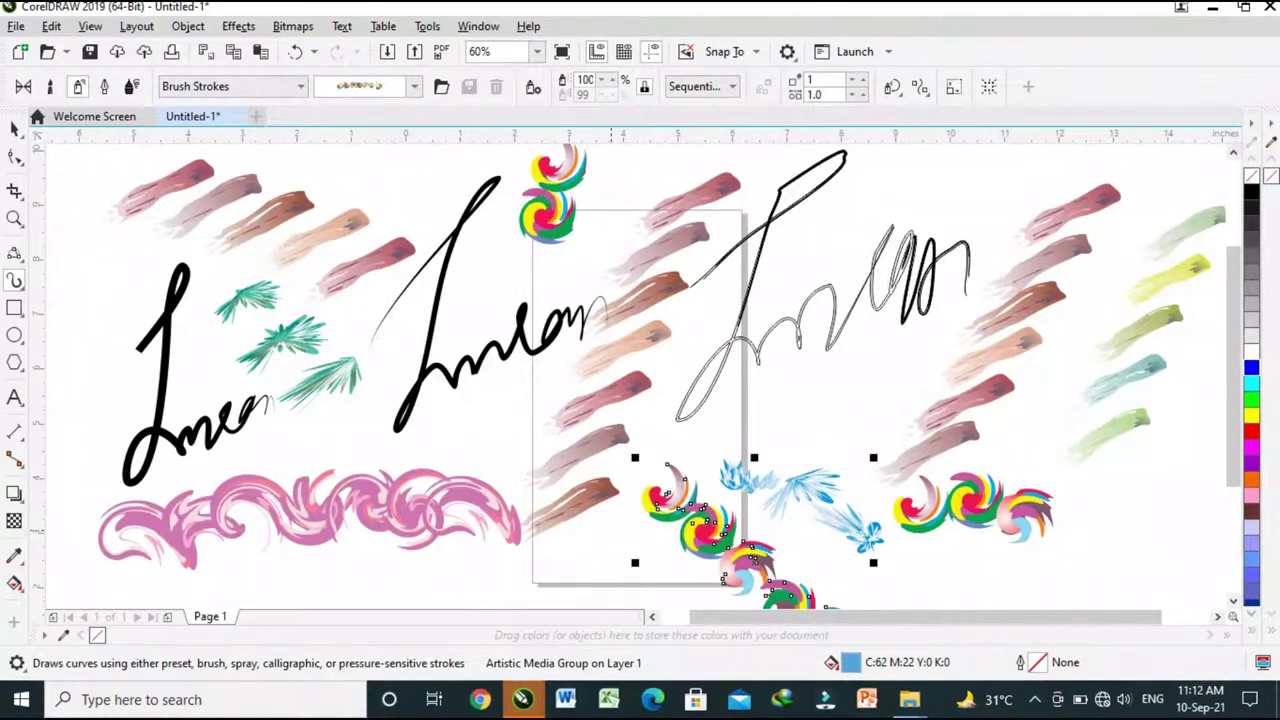
left_click_drag(611, 530, 417, 600)
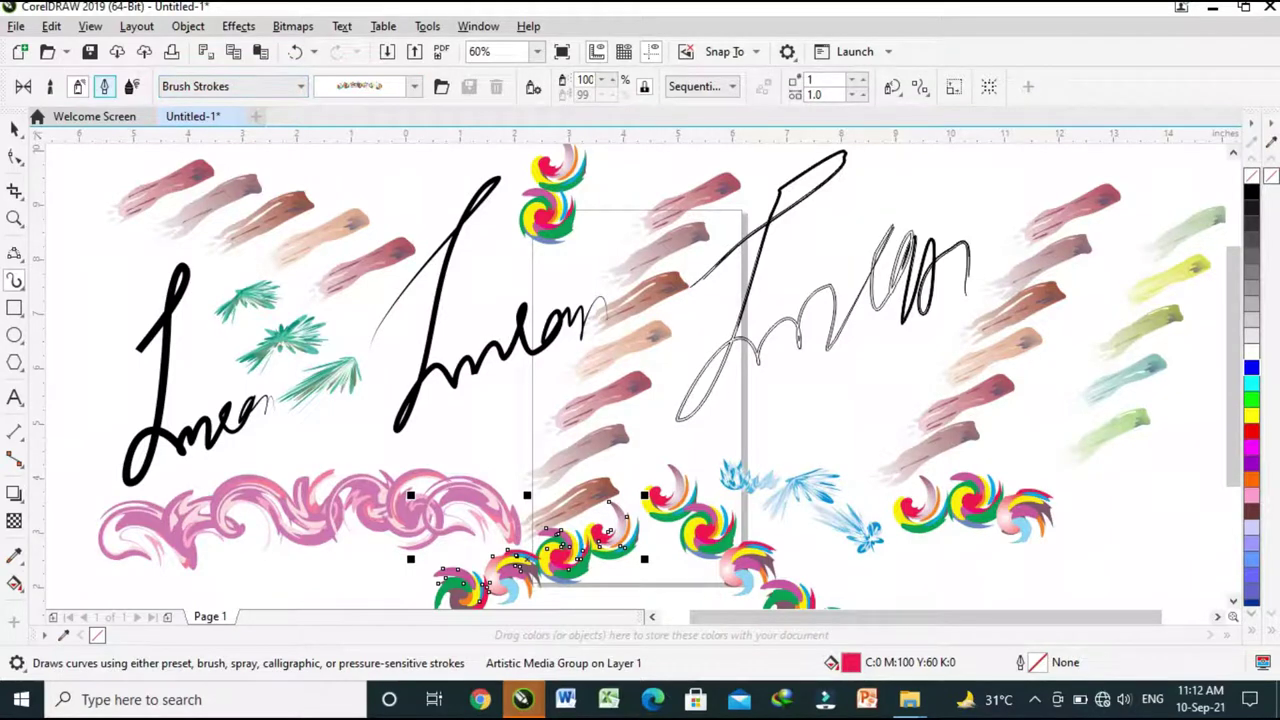
Write a large handwritten word in the empty area right of the artwork in Calligraphic mode, with a 0.1 inch stroke at 0.0 angle
left_click(104, 86)
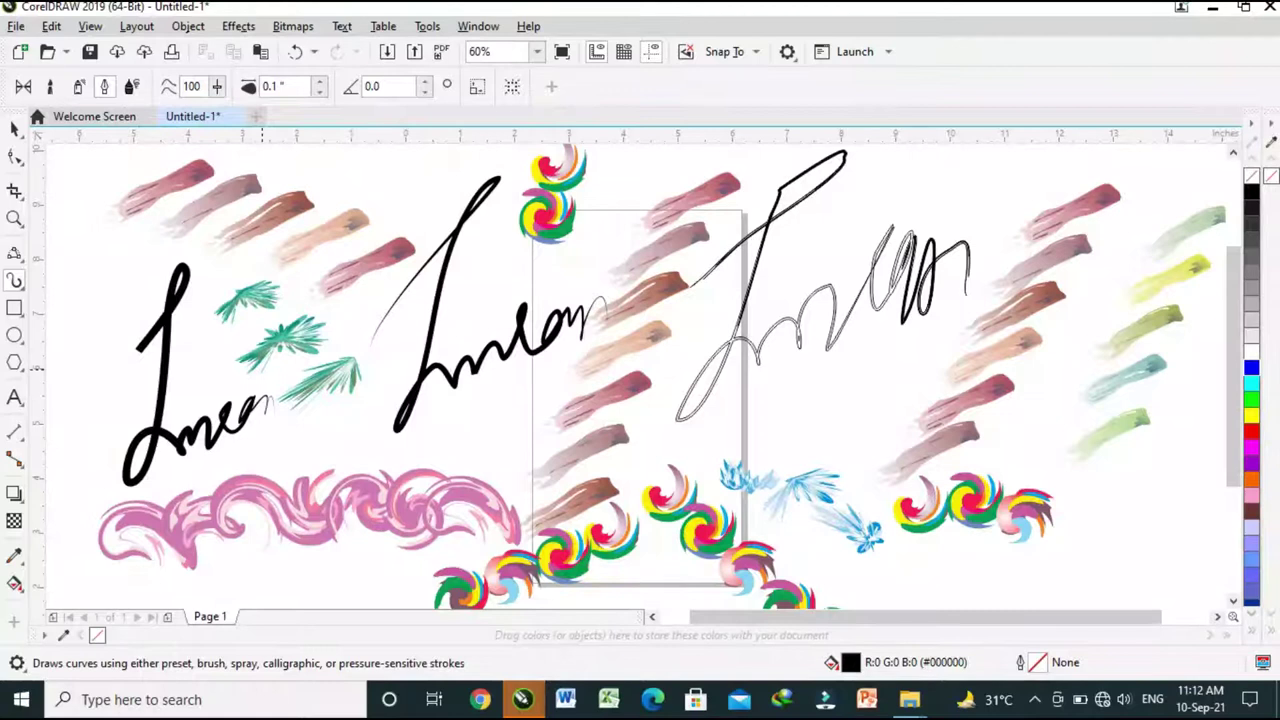
scroll(262, 360, "down", 2)
mouse_move(800, 313)
left_mouse_down()
mouse_move(943, 157)
mouse_move(832, 386)
mouse_move(858, 345)
left_mouse_up()
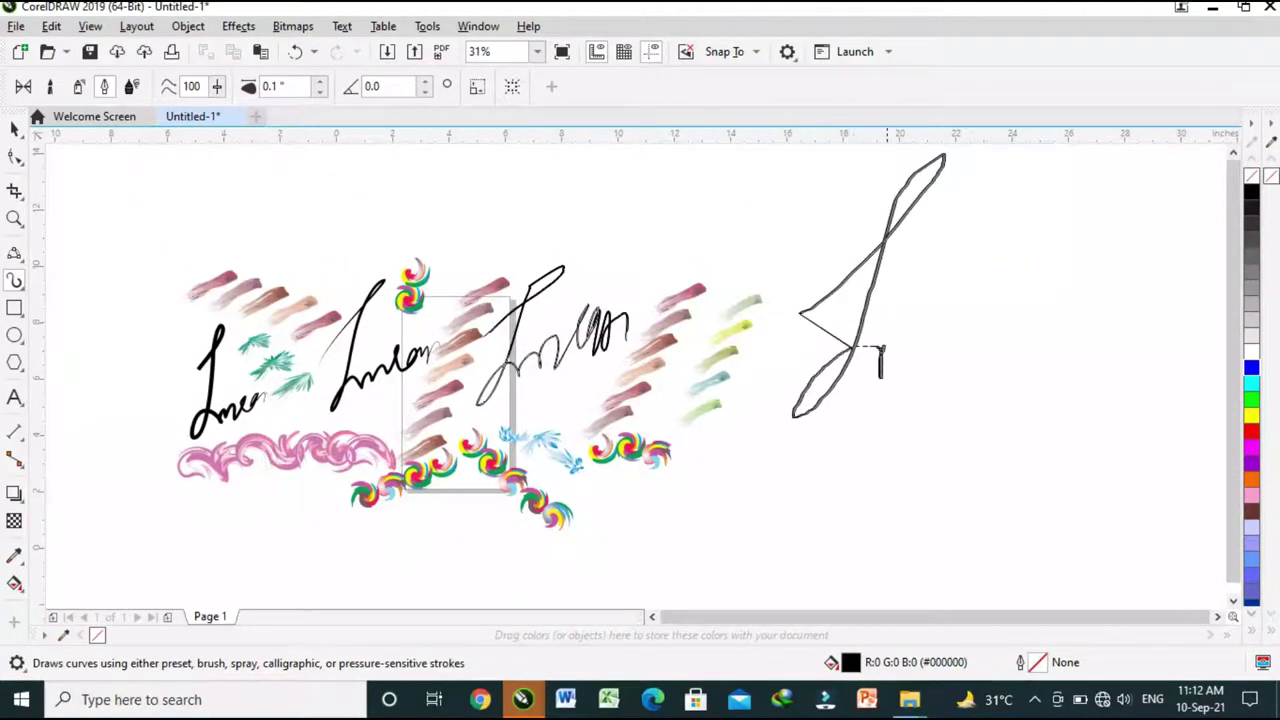
mouse_move(950, 332)
left_mouse_down()
mouse_move(998, 234)
mouse_move(978, 244)
mouse_move(1000, 302)
mouse_move(1054, 232)
mouse_move(1011, 299)
mouse_move(1055, 234)
mouse_move(1041, 292)
mouse_move(1092, 218)
mouse_move(1084, 280)
mouse_move(1123, 216)
mouse_move(1125, 283)
left_mouse_up()
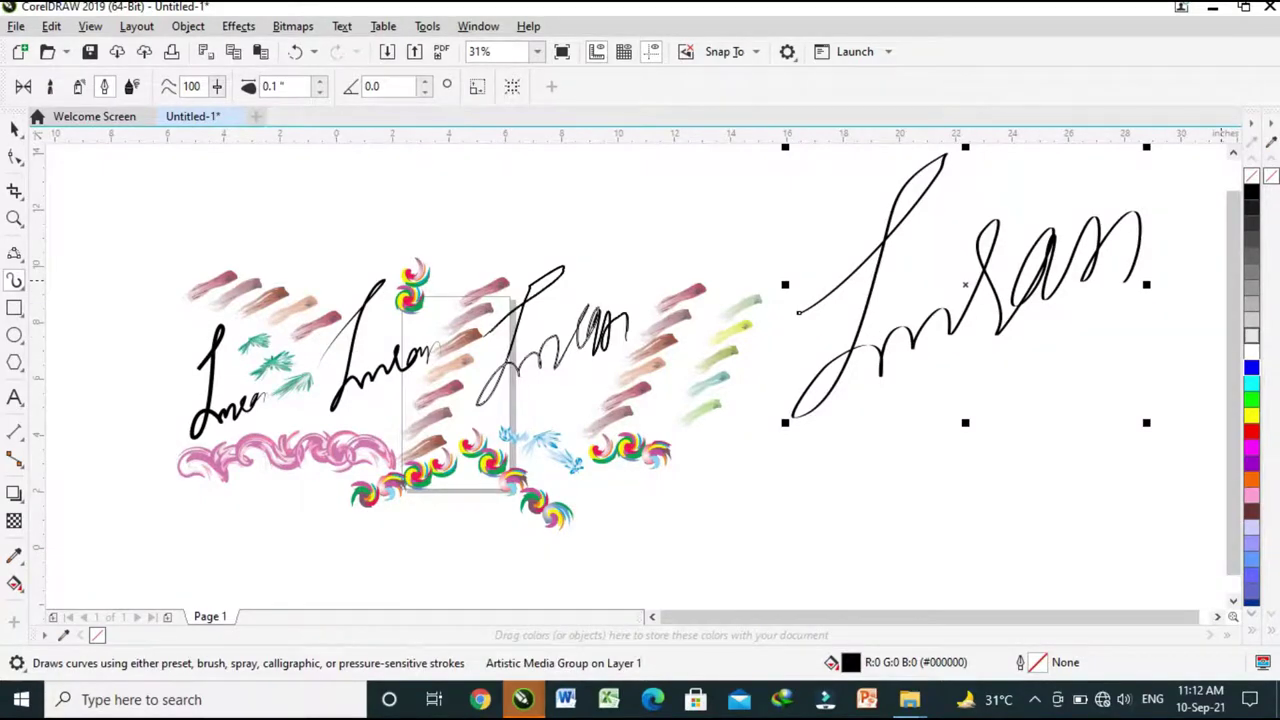
Give the large calligraphic word a blue fill and a blue outline
left_click(1251, 351)
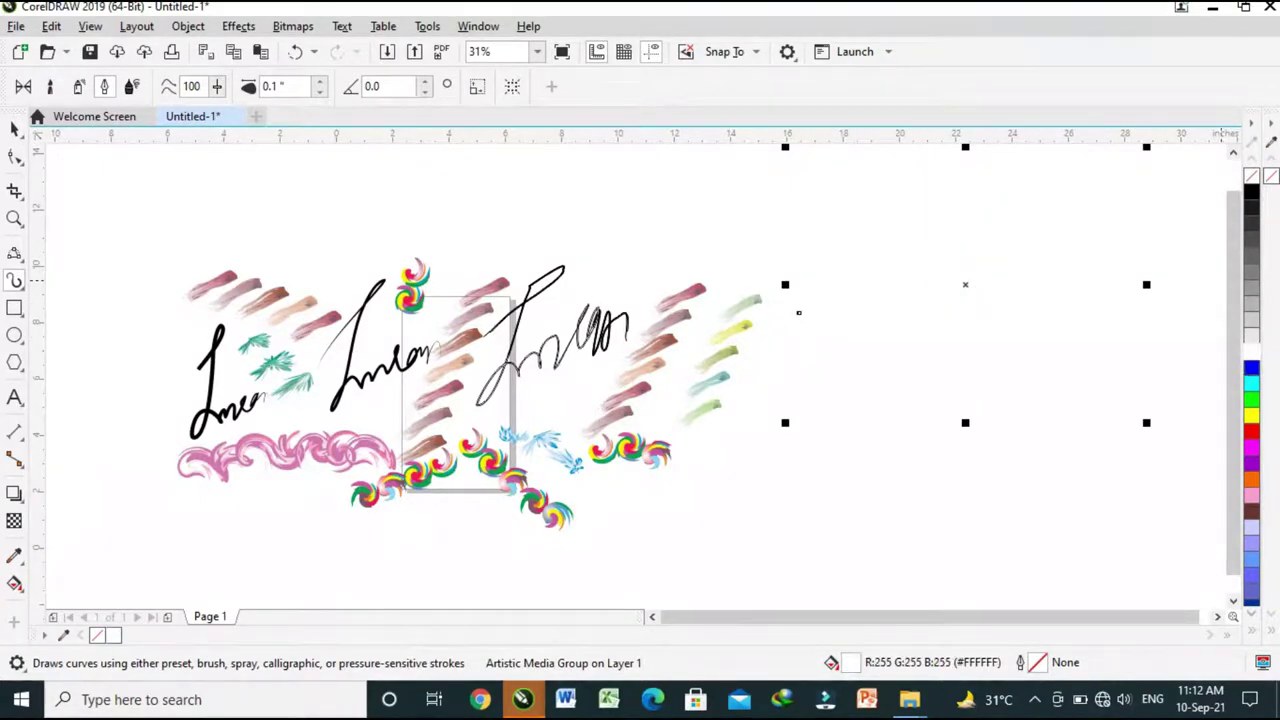
left_click(1251, 367)
right_click(1251, 367)
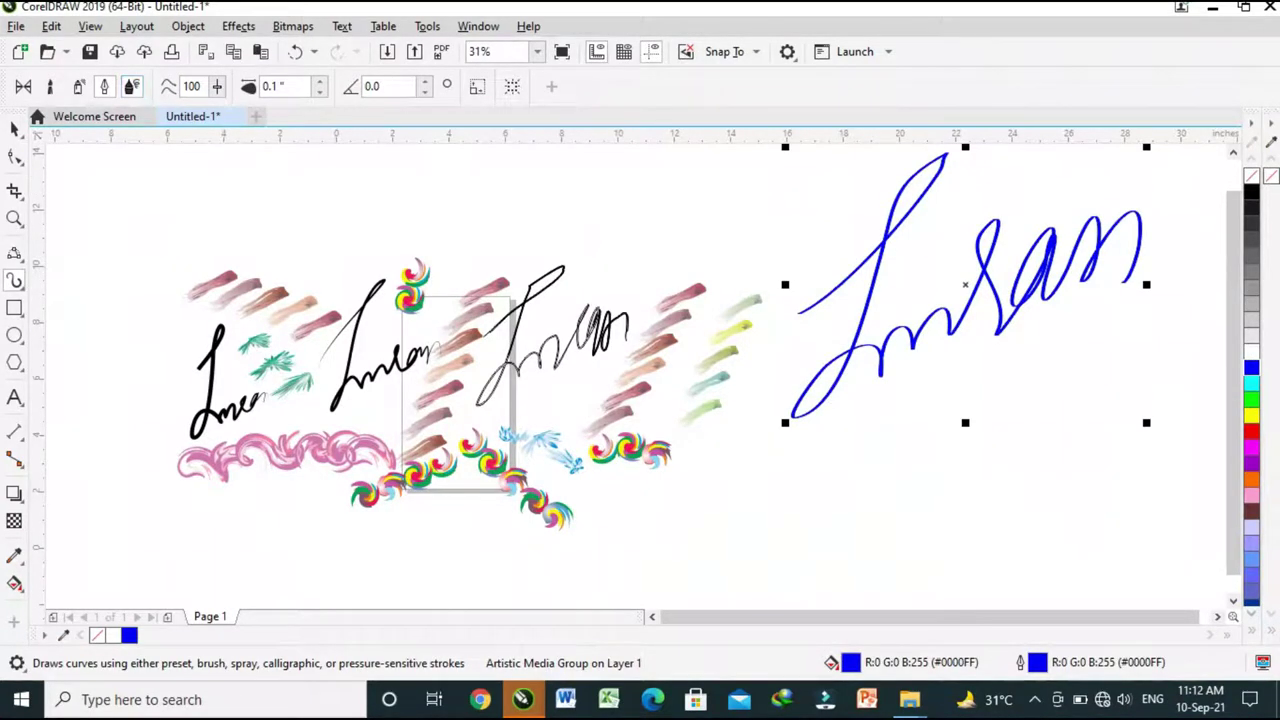
Write a word in capital letters above the first handwritten word in Expression mode with a 0.1 inch stroke
left_click(131, 86)
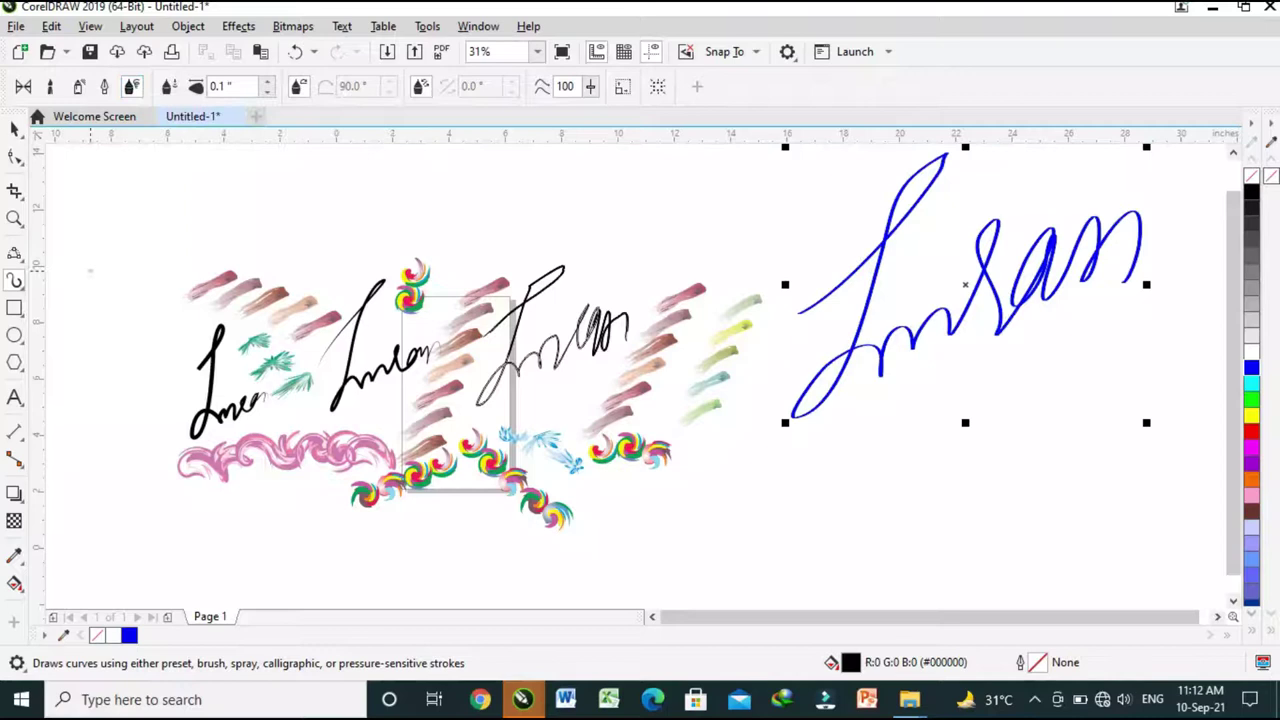
mouse_move(89, 205)
left_mouse_down()
mouse_move(91, 330)
mouse_move(64, 338)
mouse_move(120, 326)
left_mouse_up()
left_click_drag(62, 205, 124, 204)
mouse_move(115, 263)
left_mouse_down()
mouse_move(116, 293)
mouse_move(121, 260)
mouse_move(130, 268)
mouse_move(146, 240)
mouse_move(168, 278)
left_mouse_up()
mouse_move(196, 222)
left_mouse_down()
mouse_move(172, 262)
mouse_move(192, 272)
mouse_move(222, 224)
mouse_move(210, 268)
mouse_move(233, 221)
mouse_move(250, 258)
mouse_move(208, 255)
mouse_move(166, 242)
left_mouse_up()
mouse_move(280, 222)
left_mouse_down()
mouse_move(276, 248)
mouse_move(312, 240)
mouse_move(314, 180)
left_mouse_up()
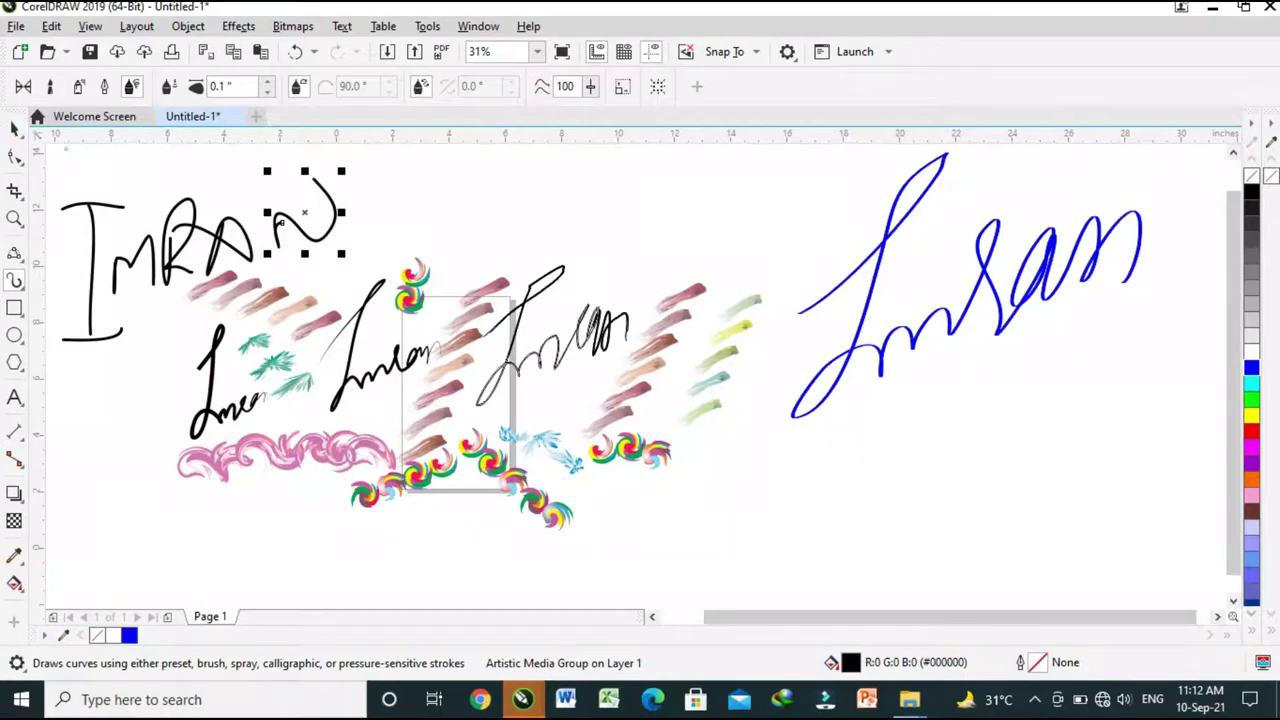
Write a thin handwritten word below the blue calligraphic word with the LiveSketch tool
left_click(14, 129)
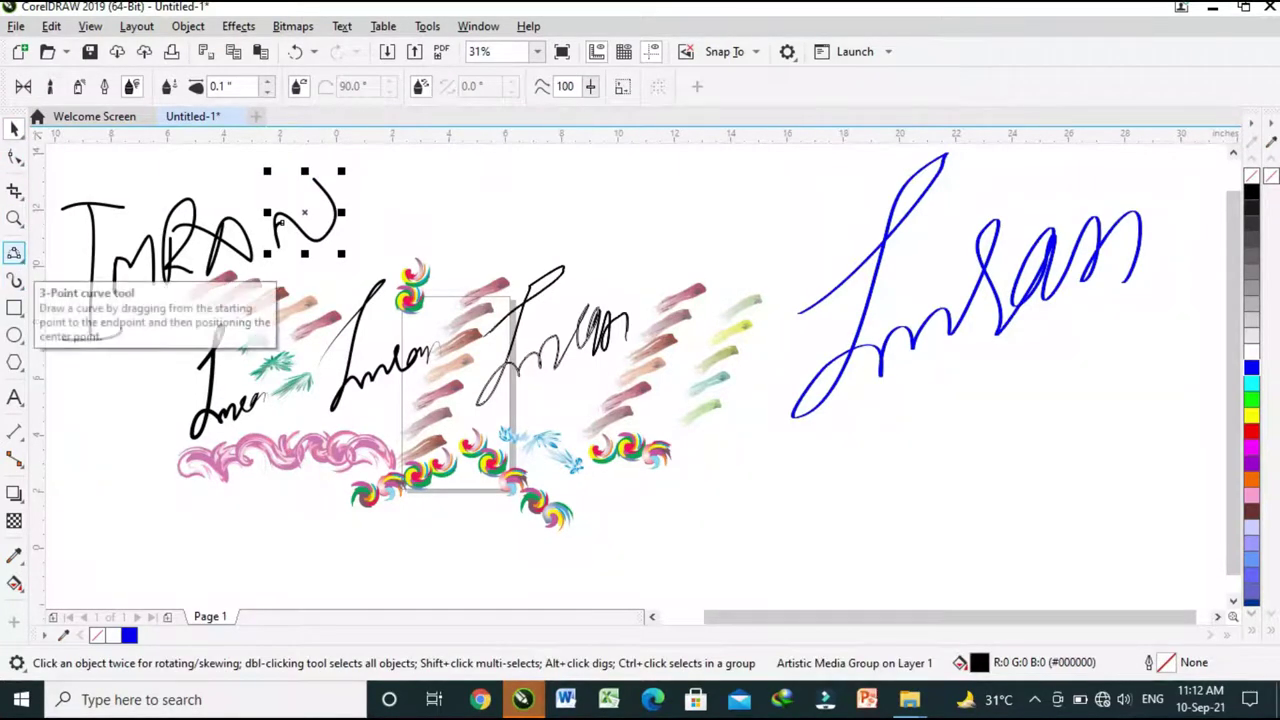
left_click(16, 255)
left_click(16, 282)
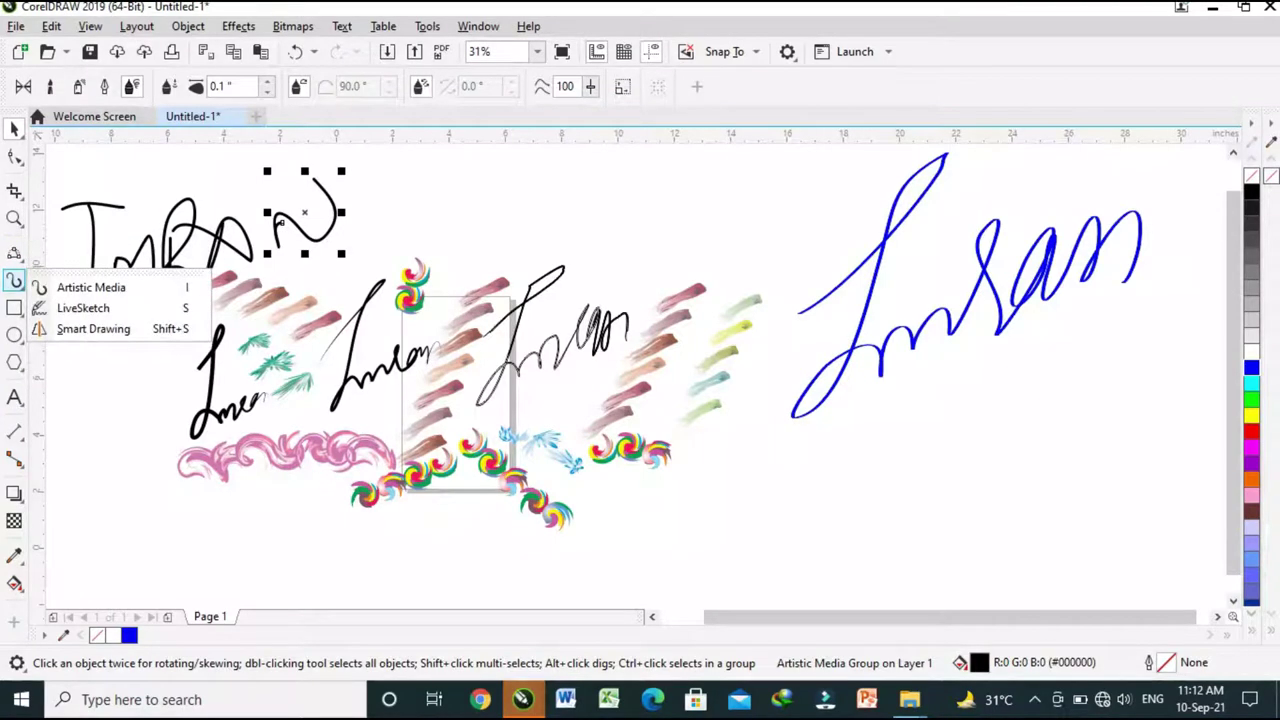
left_click(83, 308)
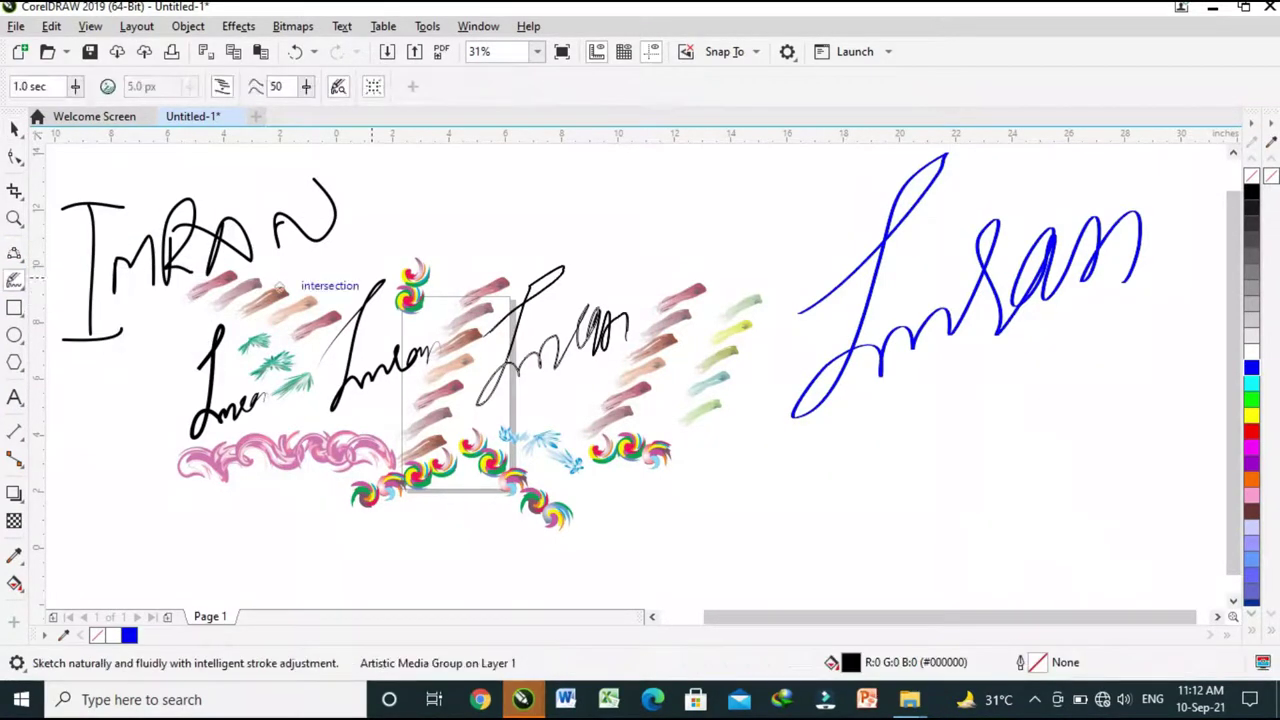
mouse_move(794, 464)
left_mouse_down()
mouse_move(886, 382)
mouse_move(820, 490)
mouse_move(858, 476)
mouse_move(866, 488)
mouse_move(1000, 336)
mouse_move(972, 400)
mouse_move(1006, 356)
mouse_move(998, 418)
mouse_move(1040, 358)
mouse_move(1058, 405)
left_mouse_up()
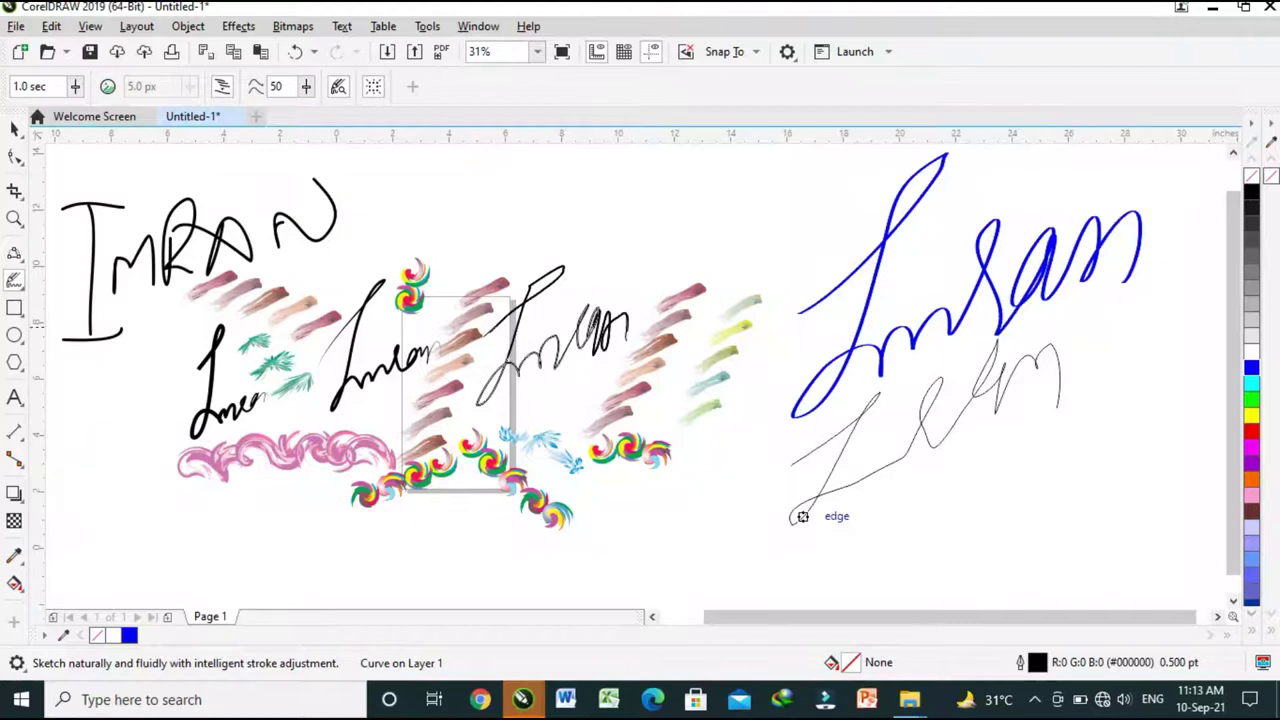
Sketch four closed shapes along the bottom with LiveSketch: a rounded rectangle, an oval, a notched free-form shape and a heart
mouse_move(652, 515)
left_mouse_down()
mouse_move(650, 557)
mouse_move(759, 492)
left_mouse_up()
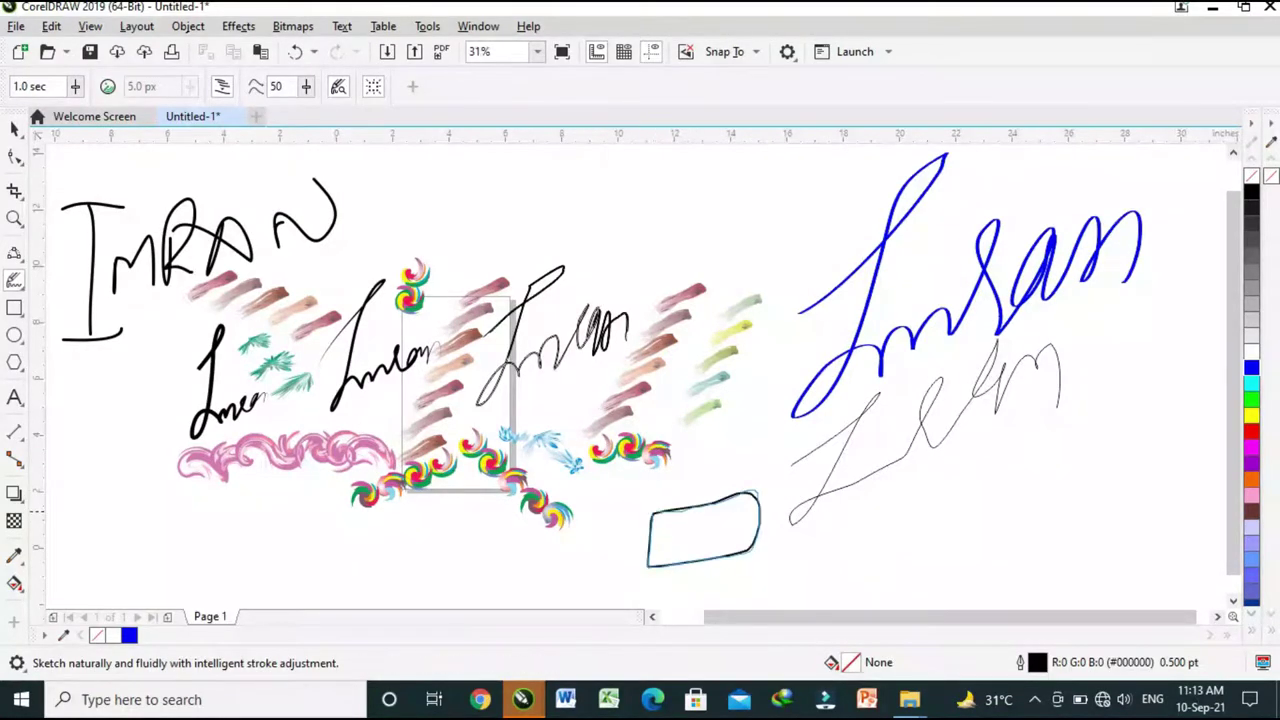
mouse_move(890, 520)
left_mouse_down()
mouse_move(950, 475)
mouse_move(918, 570)
mouse_move(893, 515)
left_mouse_up()
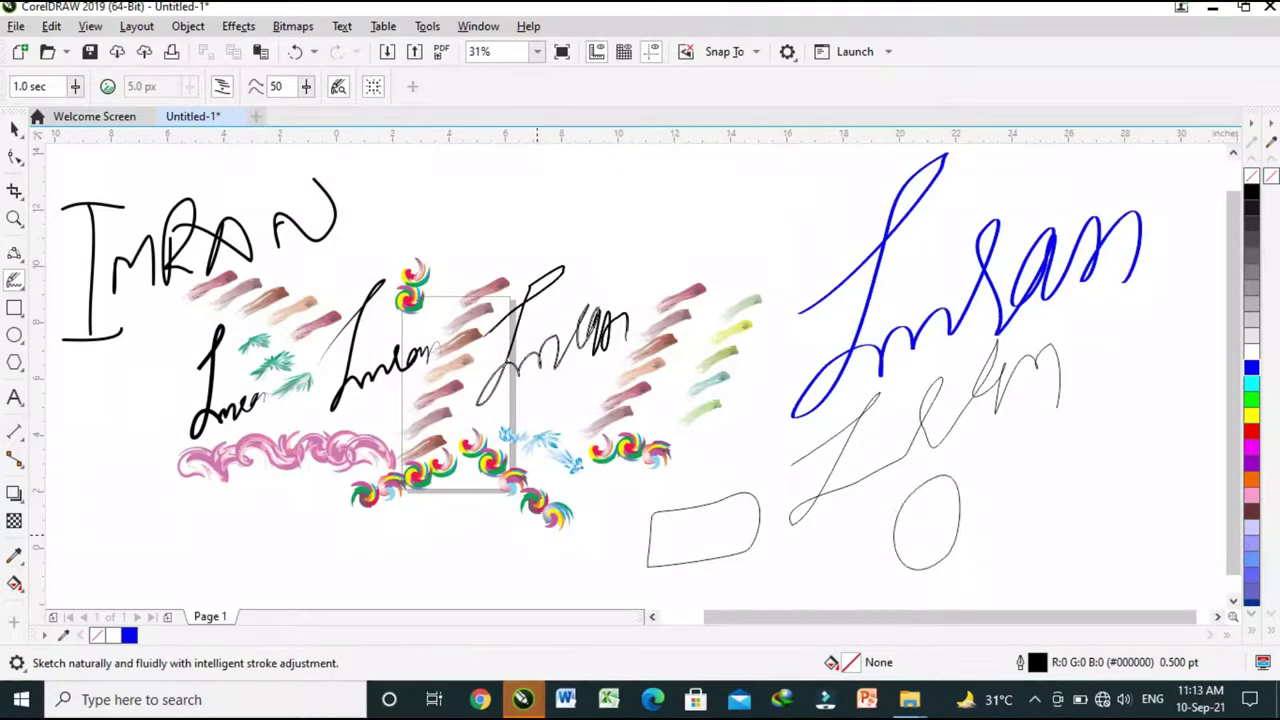
mouse_move(484, 522)
left_mouse_down()
mouse_move(421, 551)
mouse_move(454, 586)
mouse_move(541, 584)
mouse_move(524, 546)
mouse_move(481, 524)
mouse_move(485, 493)
left_mouse_up()
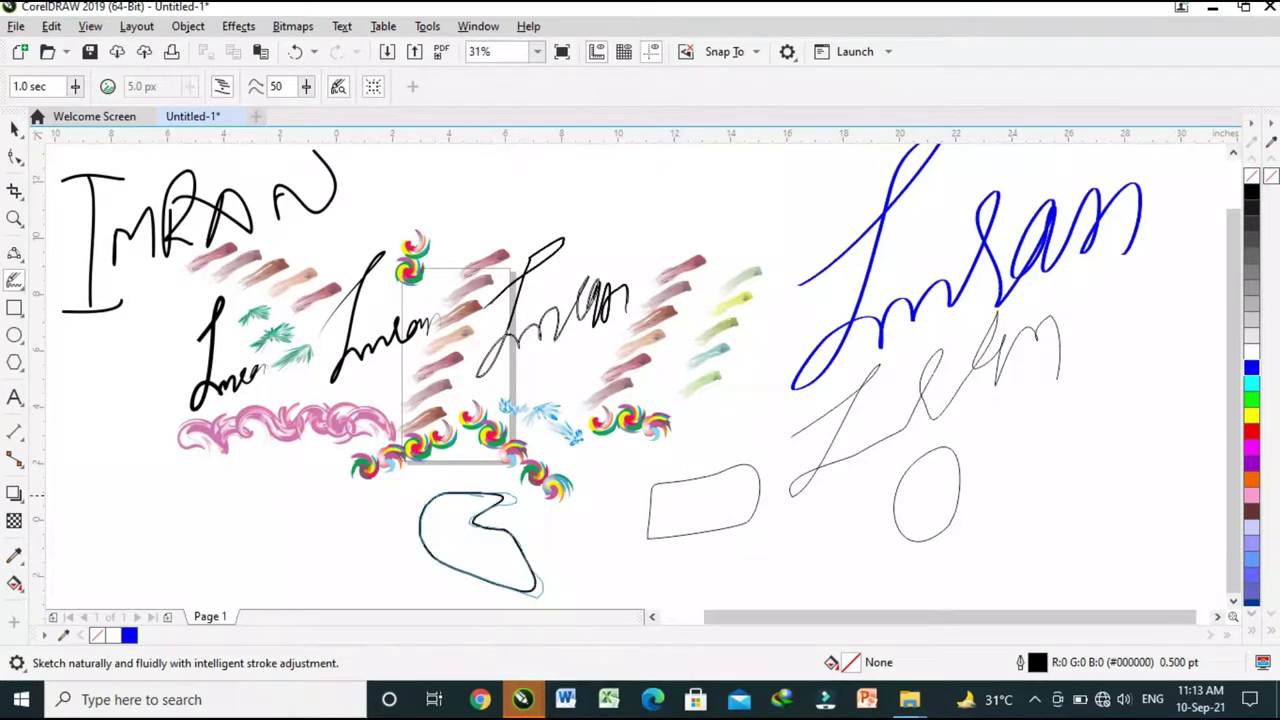
mouse_move(259, 550)
left_mouse_down()
mouse_move(218, 504)
mouse_move(246, 514)
mouse_move(281, 474)
mouse_move(288, 524)
mouse_move(256, 546)
left_mouse_up()
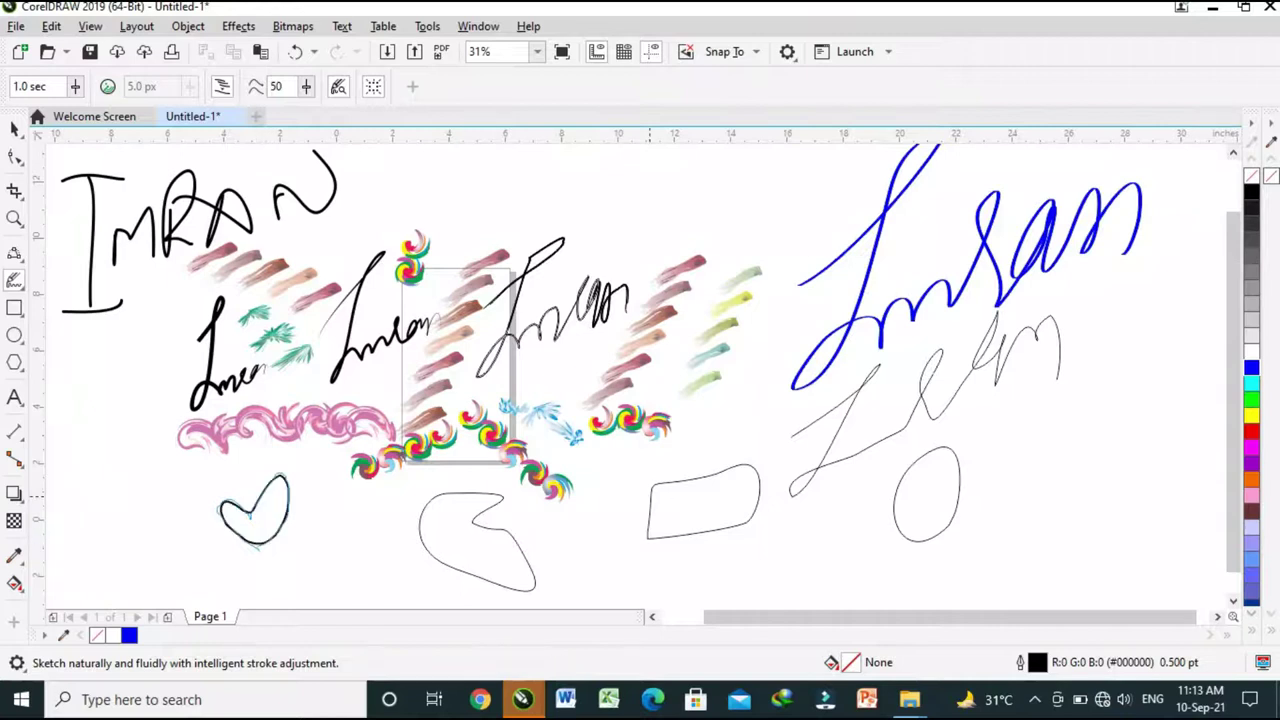
Try a yellow fill on the heart, then give it a blue outline and a blue fill
left_click(1251, 414)
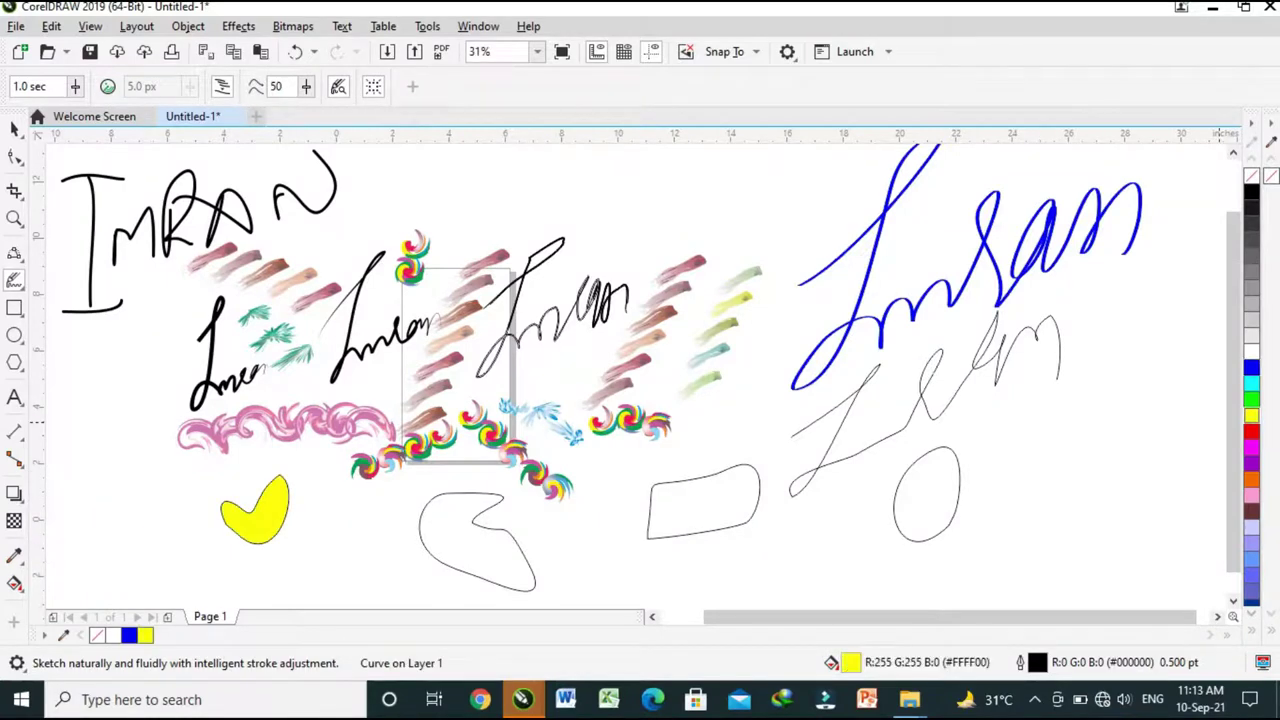
right_click(1251, 367)
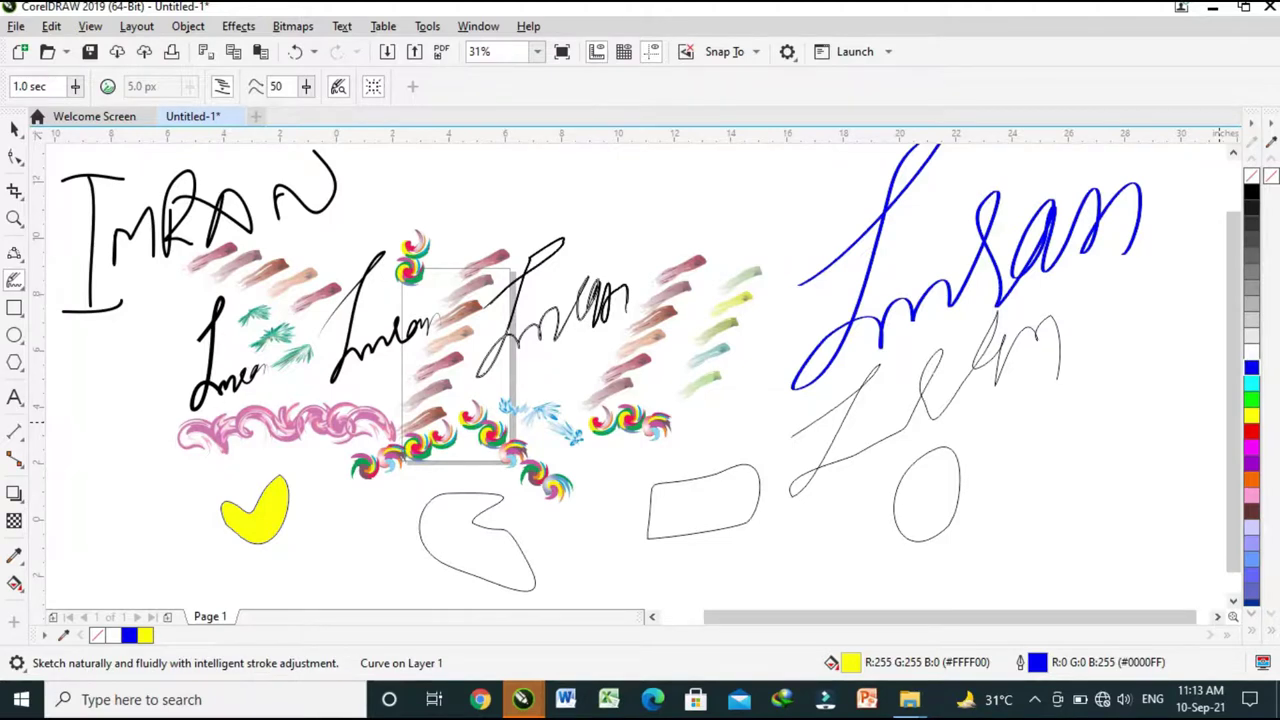
left_click(1251, 367)
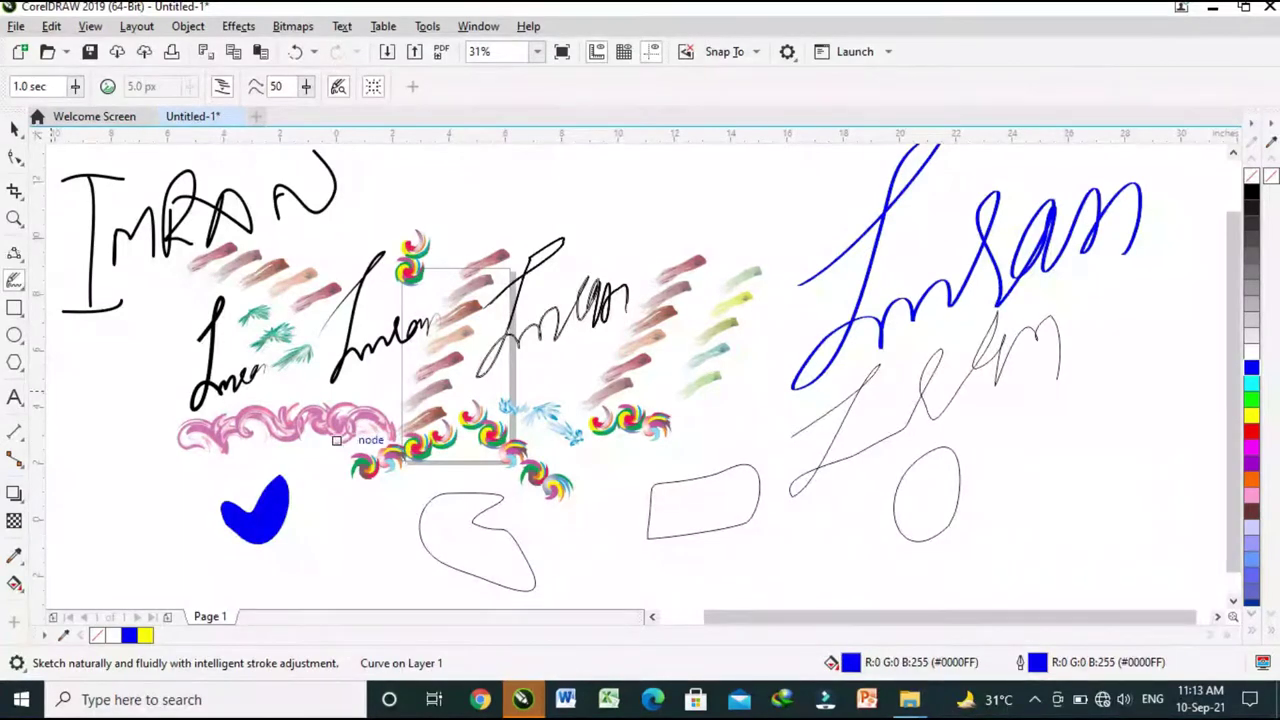
Draw two straight lines, a tilted rectangle and a looped curve with the Smart Drawing tool at High shape recognition and Lowest smoothing
left_click(14, 281)
left_click(14, 308)
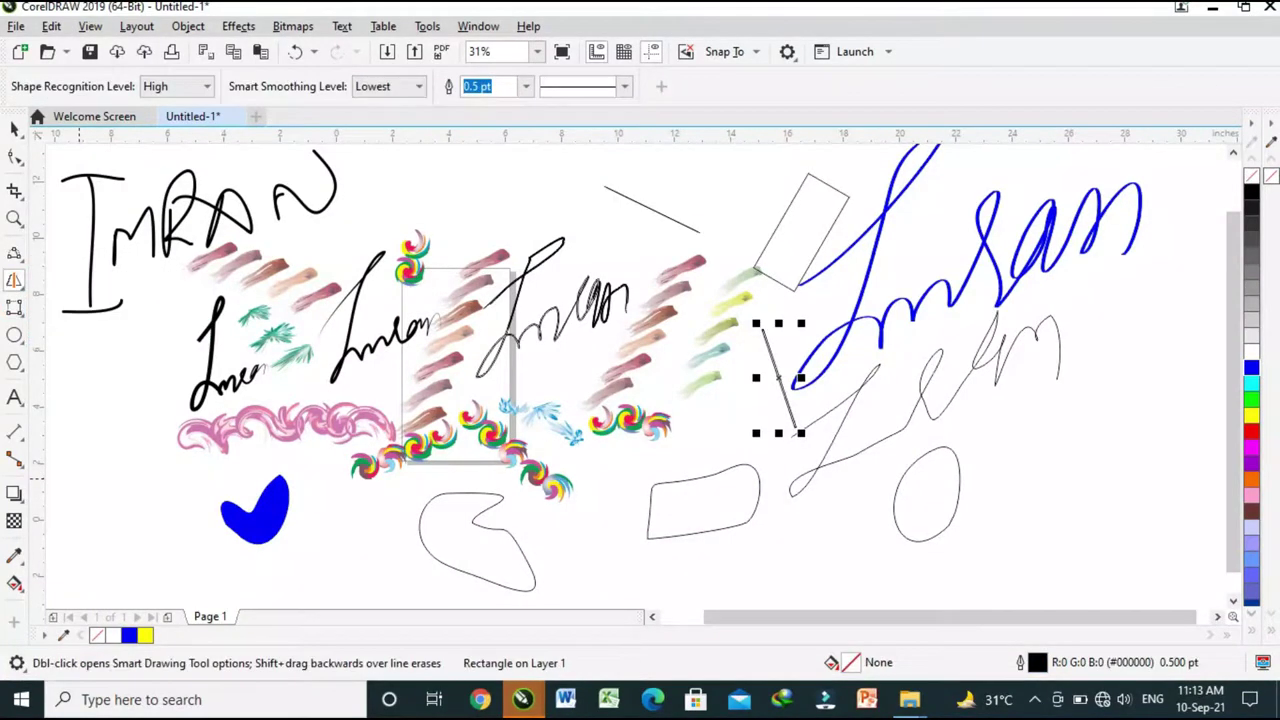
mouse_move(86, 478)
left_mouse_down()
mouse_move(97, 394)
mouse_move(119, 511)
mouse_move(156, 494)
mouse_move(52, 463)
left_mouse_up()
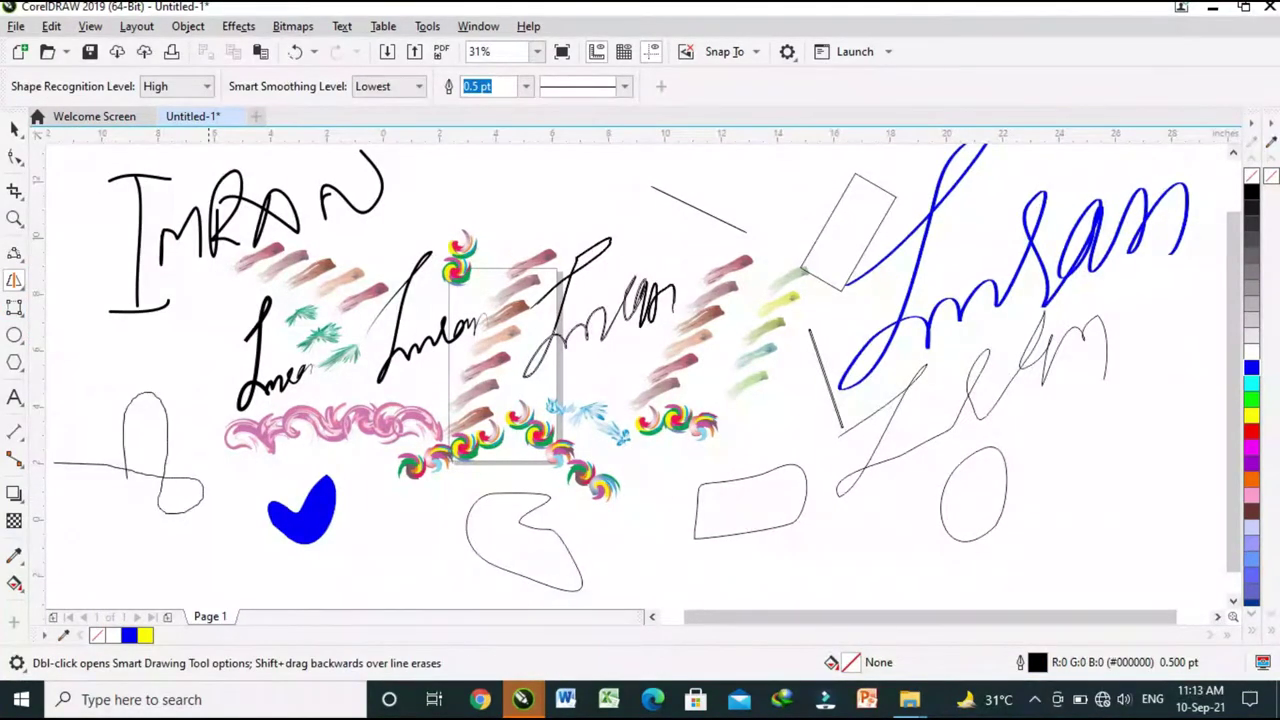